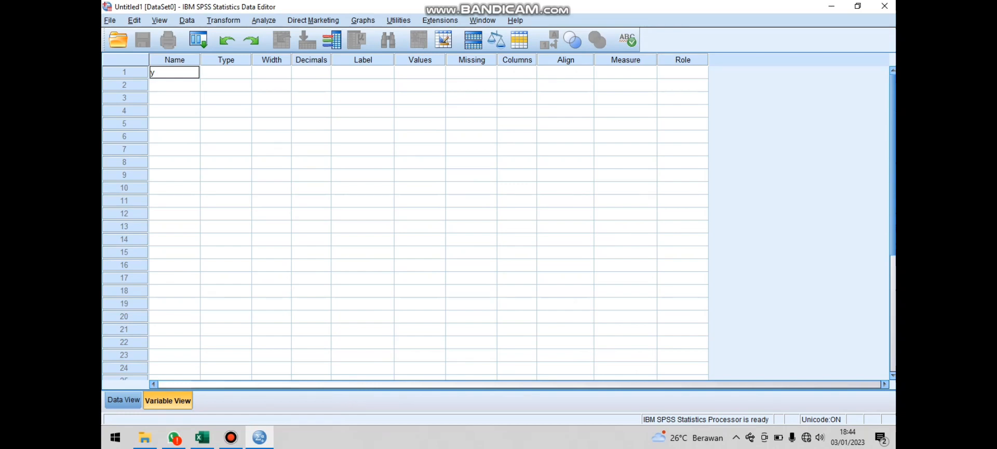
# Set variable y to 0 decimals and label it "ketepatan membayar pajak"
pyautogui.click(311, 72)
pyautogui.click(326, 75)
pyautogui.click(326, 75)
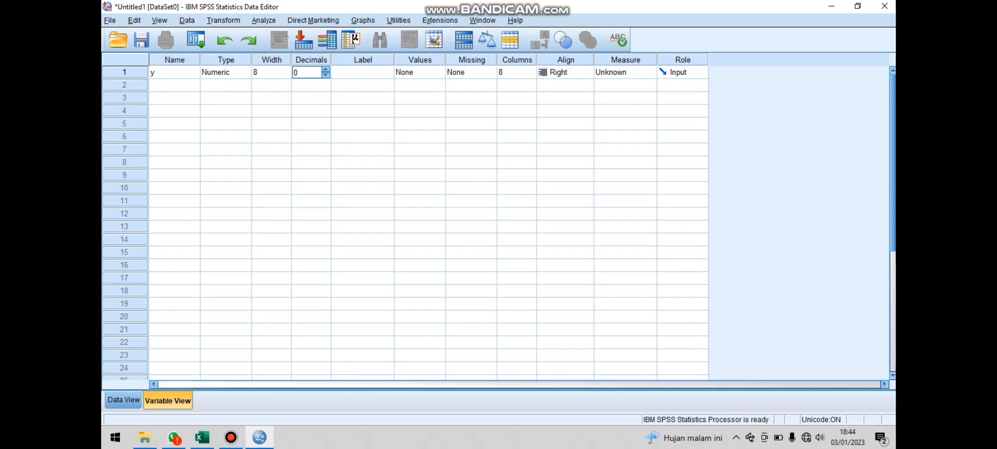
pyautogui.click(362, 73)
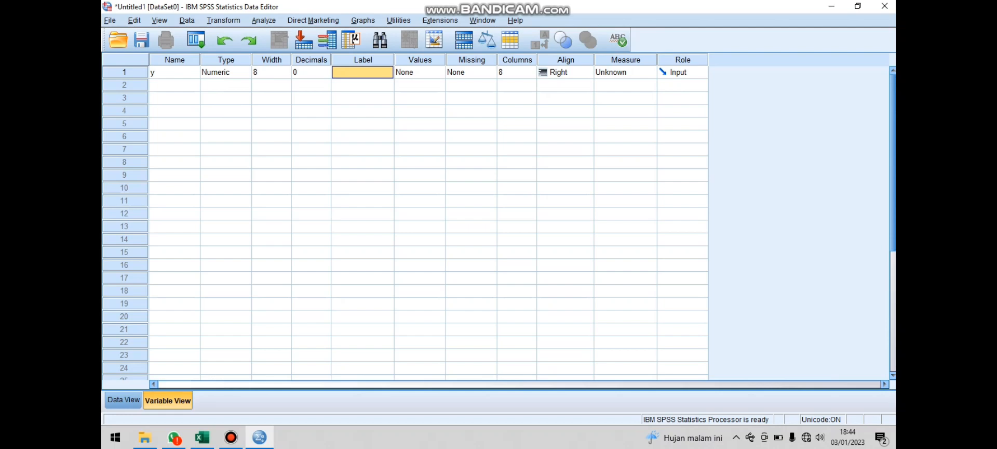
pyautogui.write('ketep')
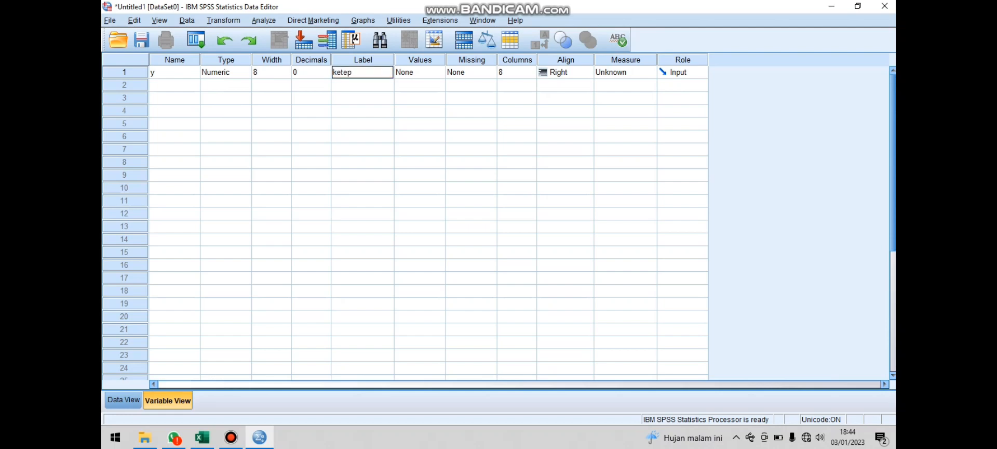
pyautogui.write('atan mem')
# Add a value label for variable y that defines 0 as "tidak tepat waktu"
pyautogui.click(440, 72)
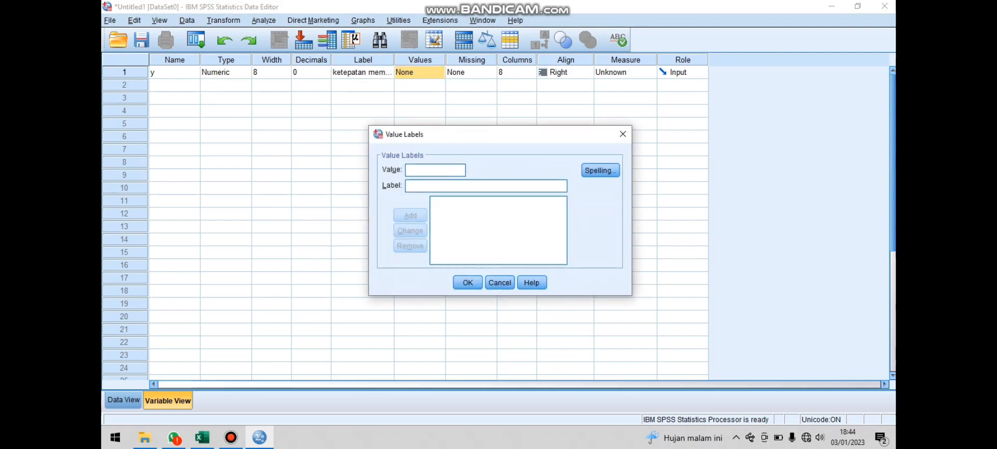
pyautogui.write('0')
pyautogui.write('tidak ')
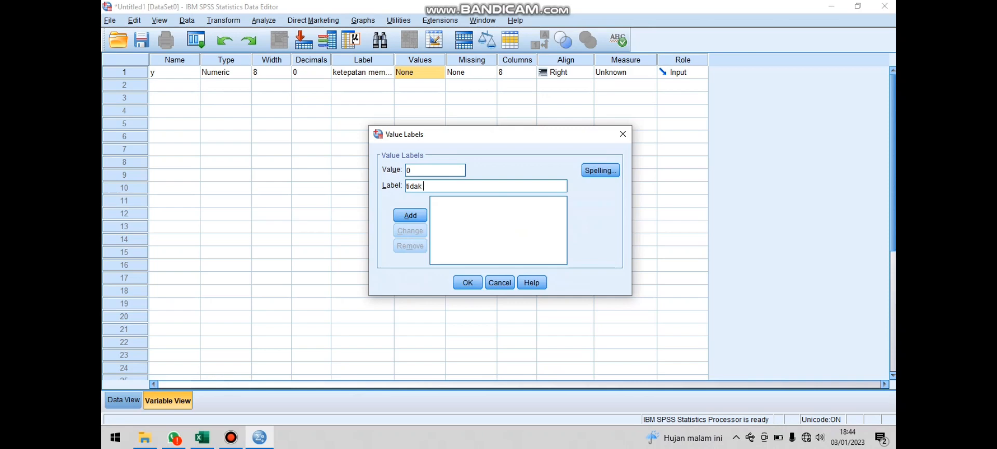
pyautogui.write('tepat waktu')
pyautogui.click(410, 215)
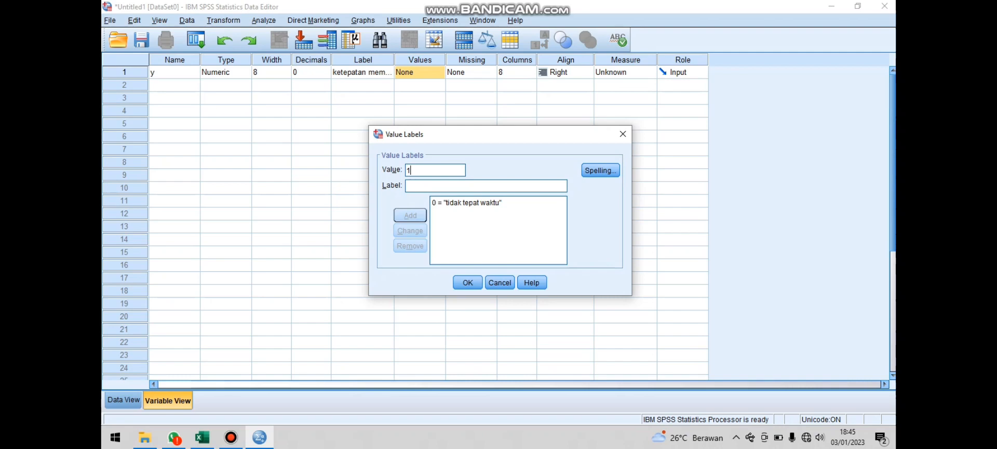
# Add a second value label for y that defines 1 as "tidak tepat waktu" and accept the value labels
pyautogui.press('Tab')
pyautogui.write('ti')
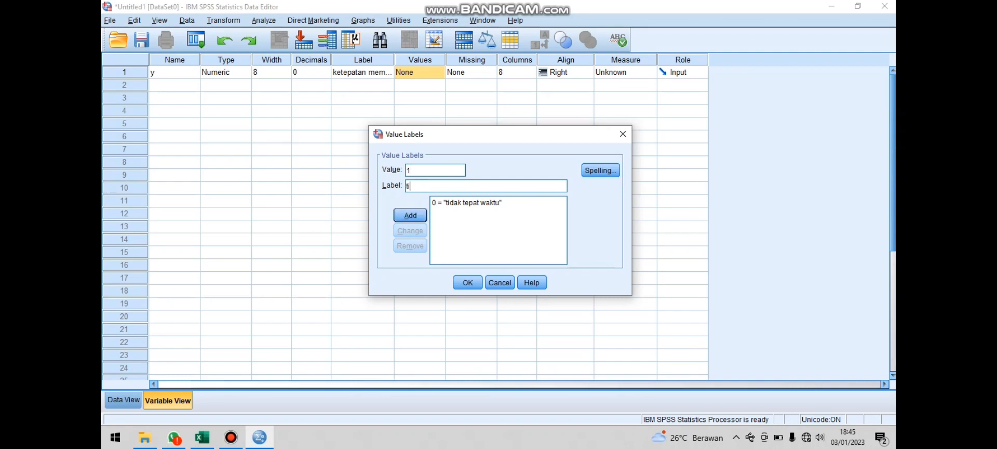
pyautogui.write('dak tepat waktu')
pyautogui.press('Return')
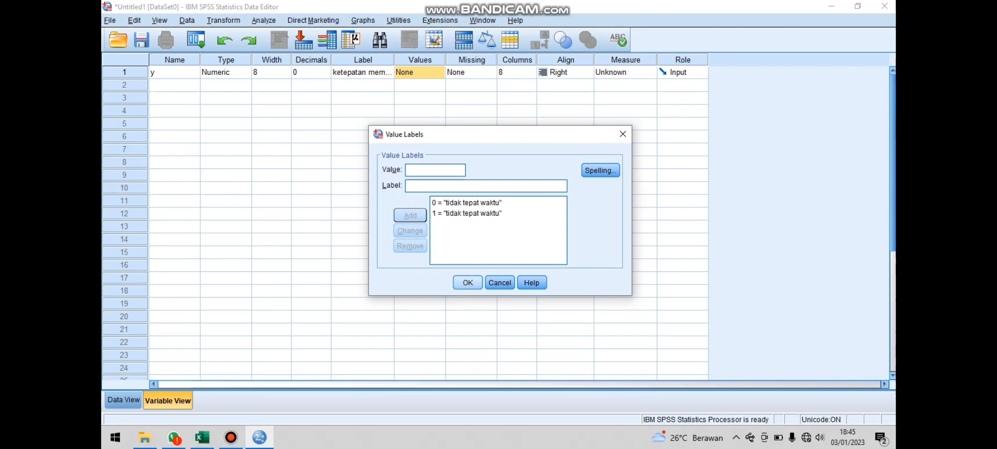
pyautogui.press('Return')
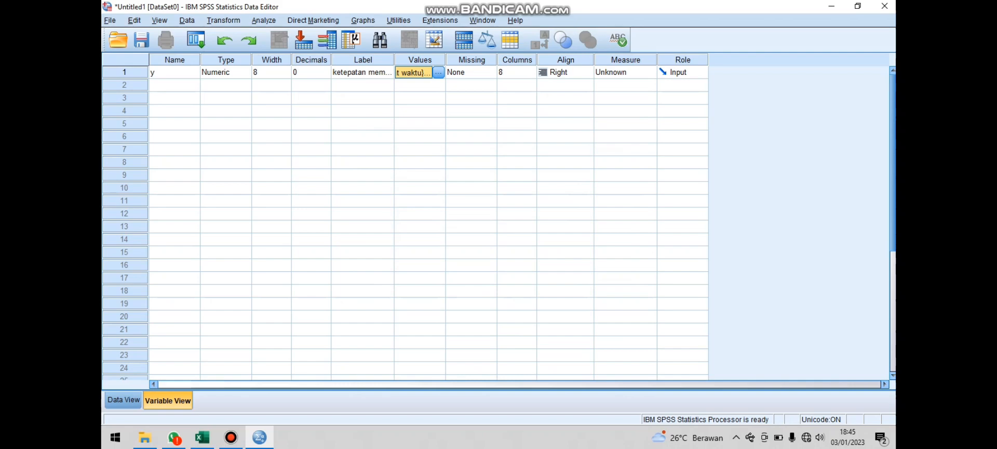
# Define a second variable named x1 with 0 decimals and the label "pengetahuan"
pyautogui.click(174, 85)
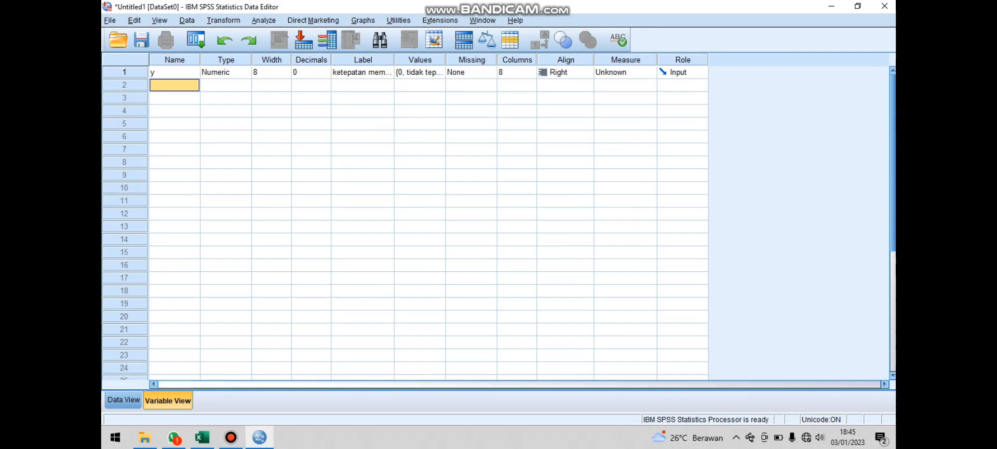
pyautogui.write('x1')
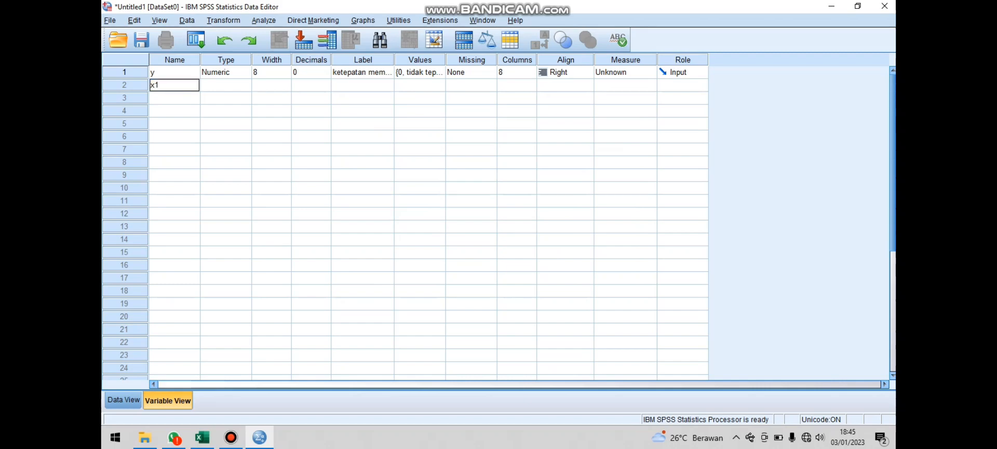
pyautogui.click(311, 85)
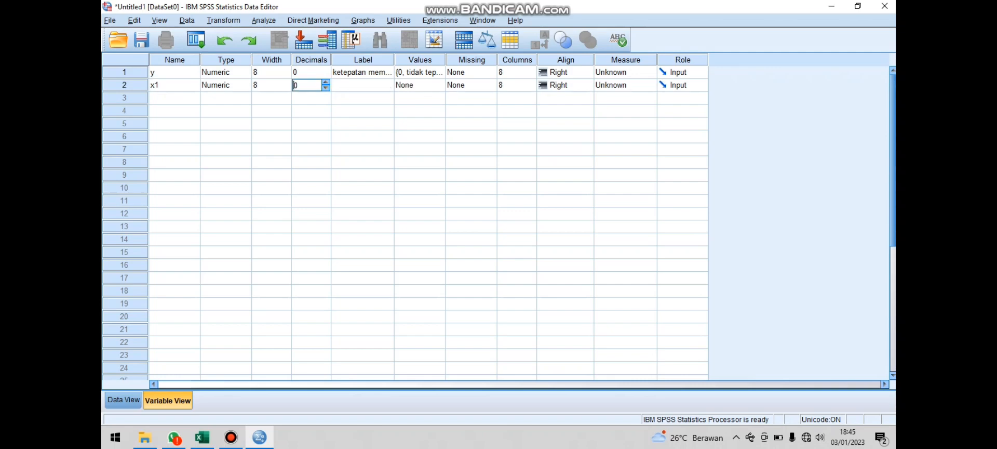
pyautogui.click(363, 85)
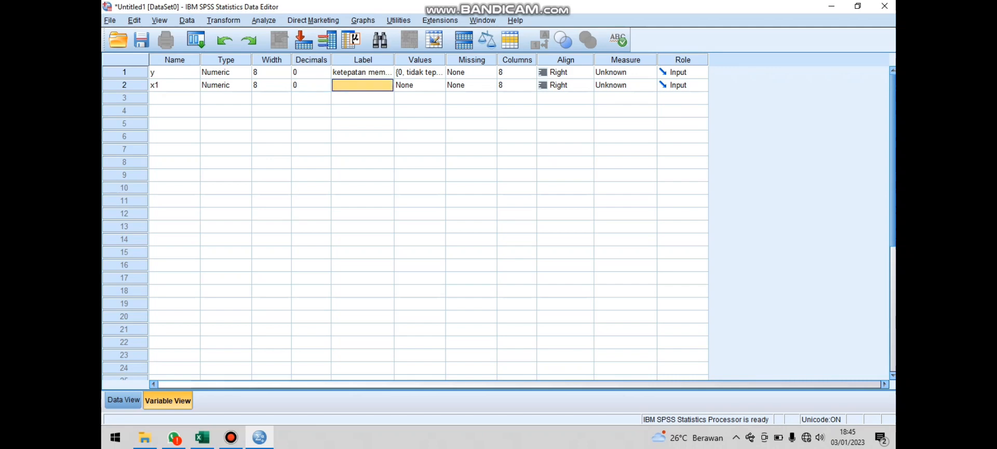
pyautogui.write('pengetahuan')
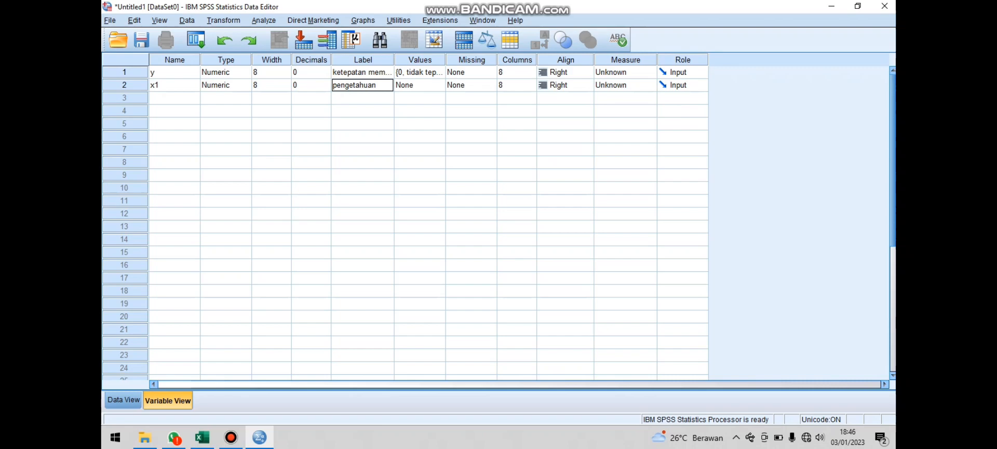
# Define a third variable named x2 with 0 decimals and the label "kedisiplinan"
pyautogui.click(174, 98)
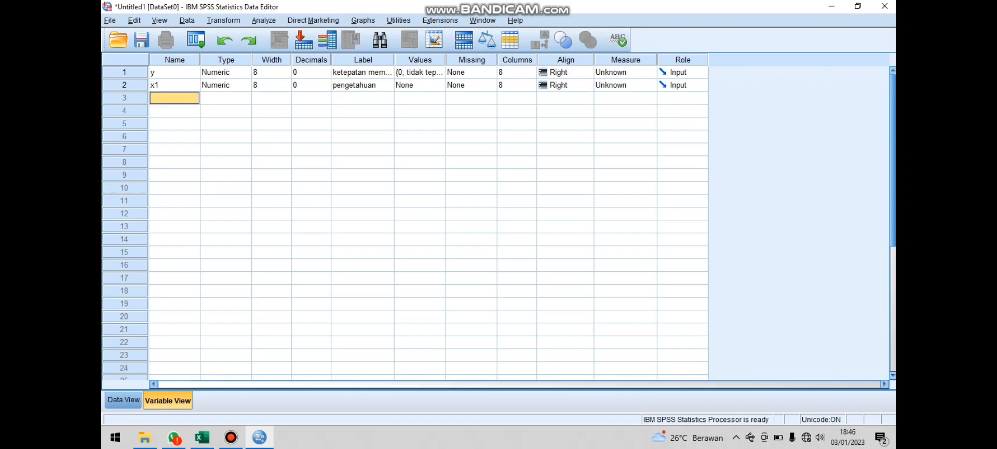
pyautogui.write('x2')
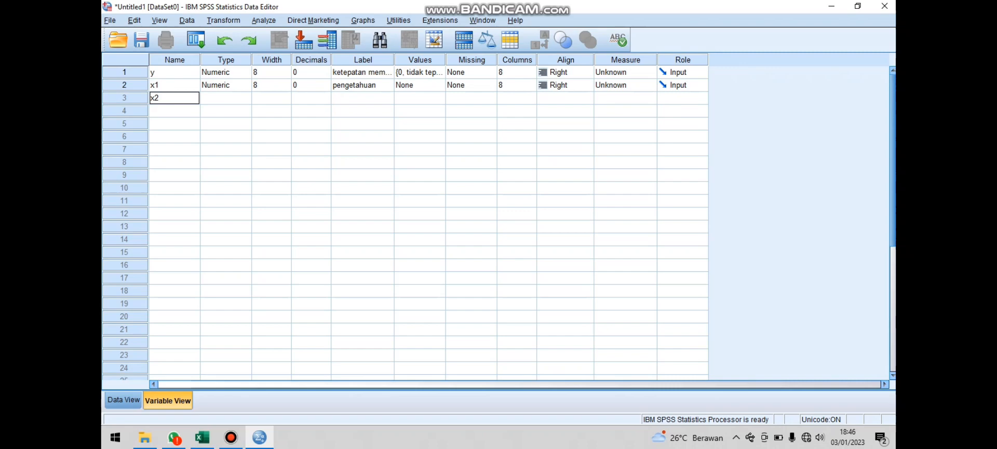
pyautogui.click(324, 97)
pyautogui.click(326, 95)
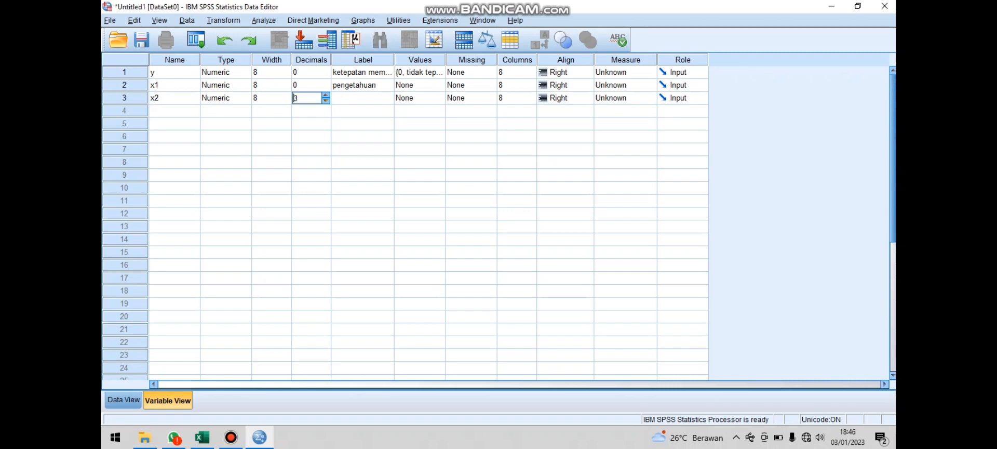
pyautogui.click(325, 101)
pyautogui.click(362, 98)
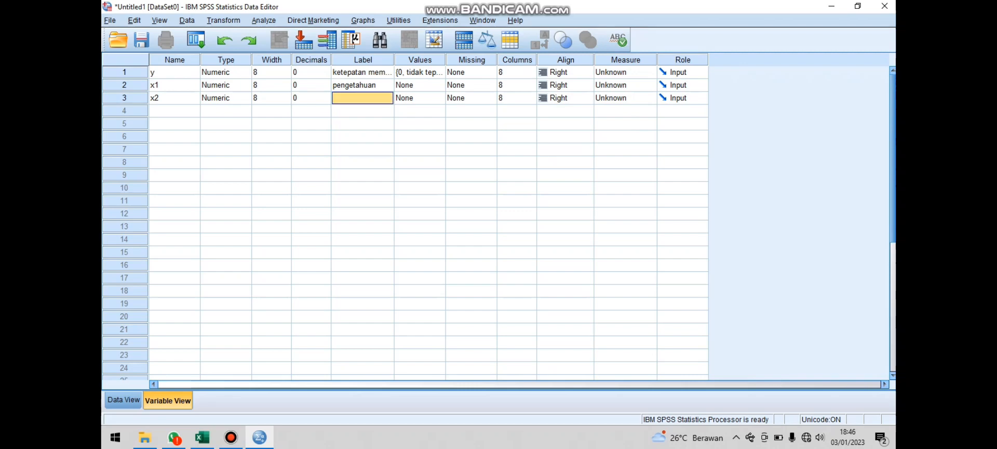
pyautogui.write('ked')
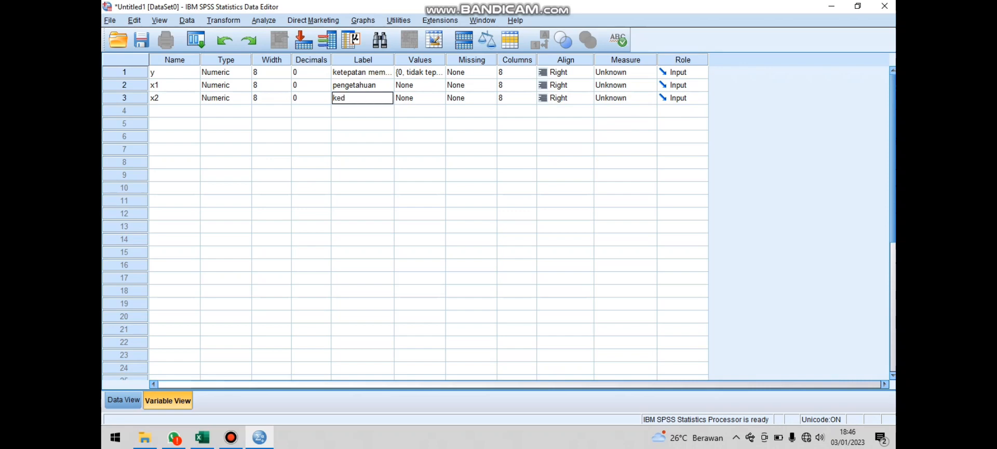
pyautogui.write('isiplina')
# Paste the copied data into the y, x1 and x2 columns of the data sheet, starting at row 1
pyautogui.click(124, 399)
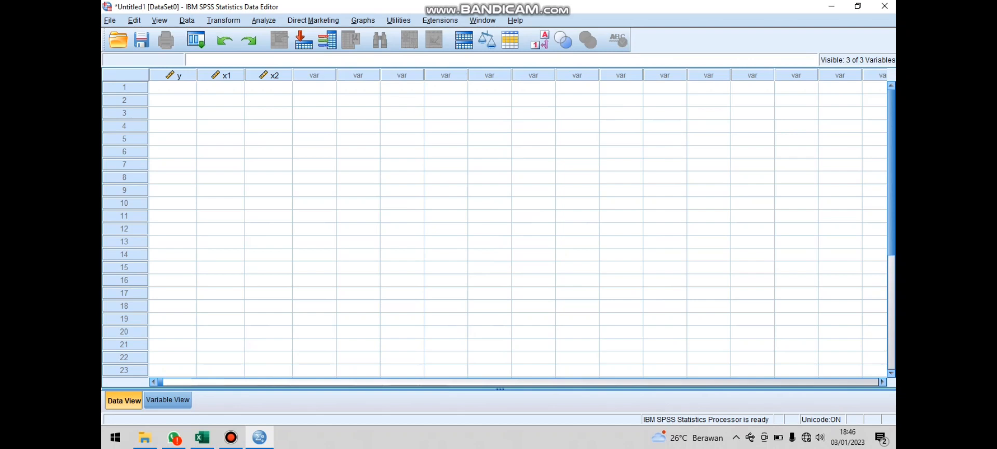
pyautogui.click(173, 87)
pyautogui.rightClick(173, 87)
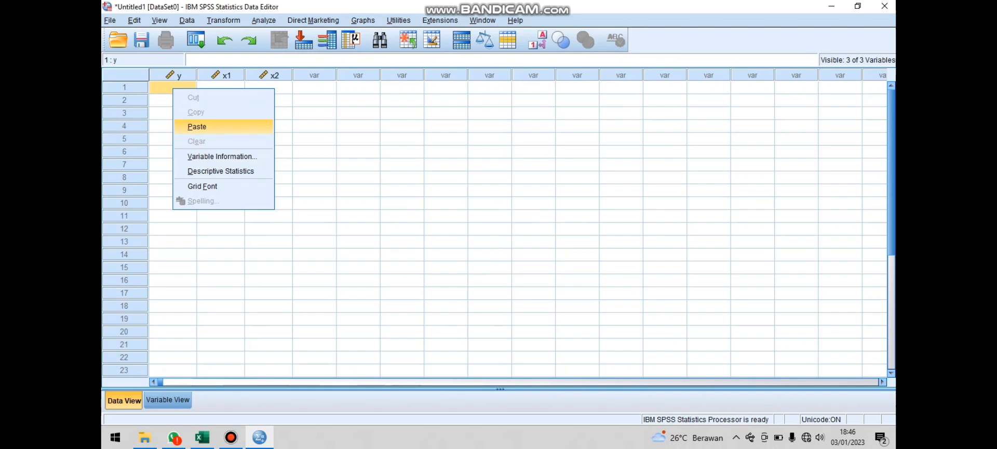
pyautogui.press('Return')
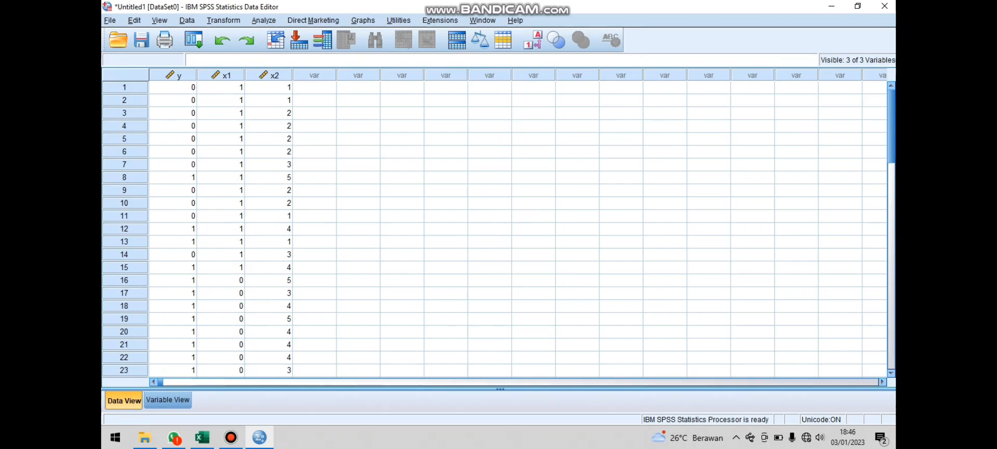
# Set up a linear regression with ketepatan membayar pajak [y] as dependent and pengetahuan [x1] and kedisiplinan [x2] as independent variables
pyautogui.click(264, 20)
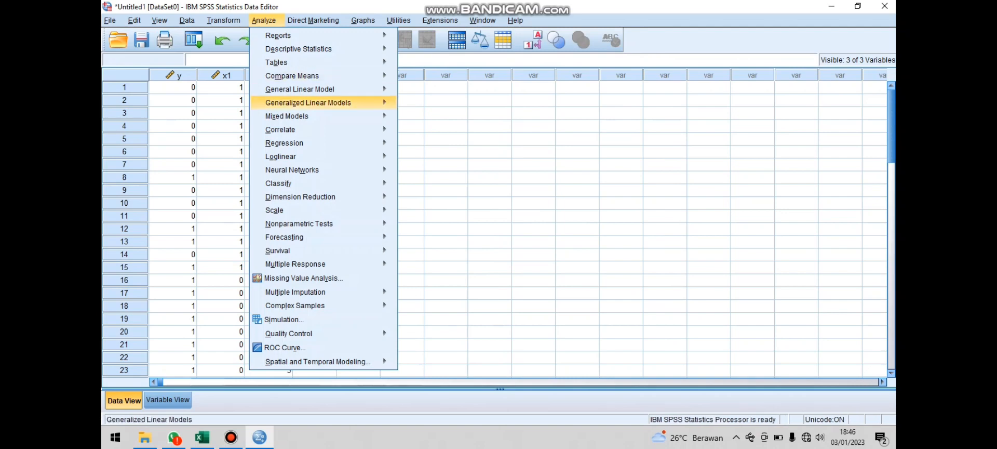
pyautogui.moveTo(284, 143)
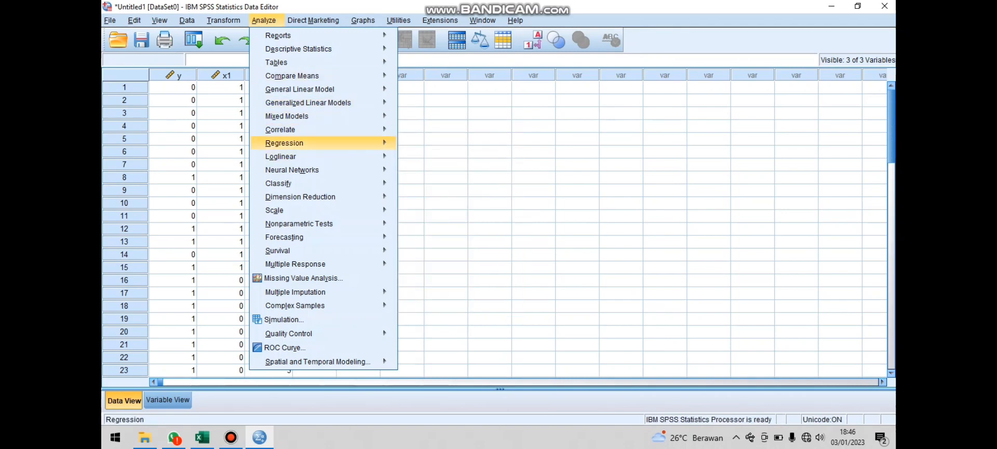
pyautogui.click(424, 160)
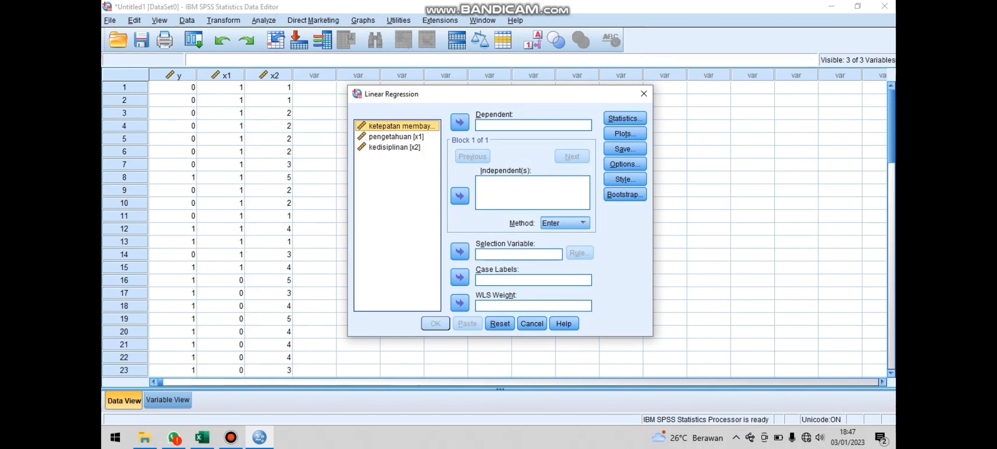
pyautogui.click(460, 123)
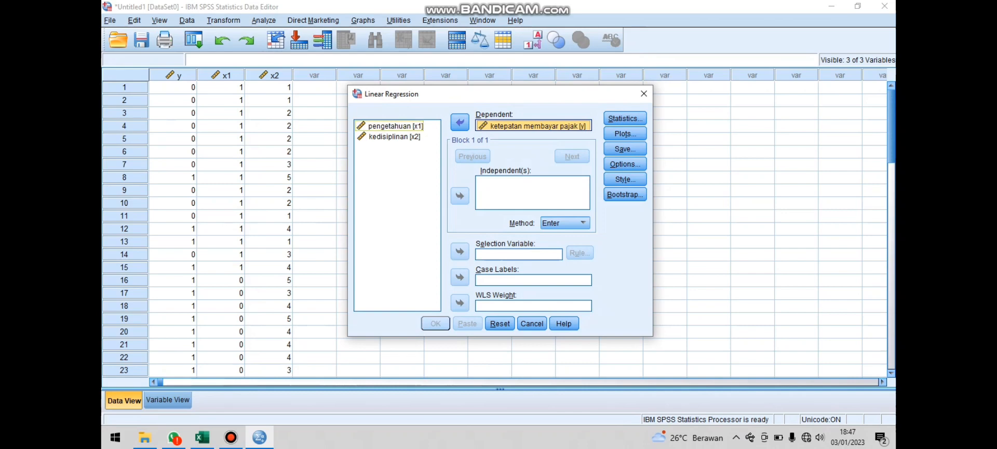
pyautogui.click(397, 126)
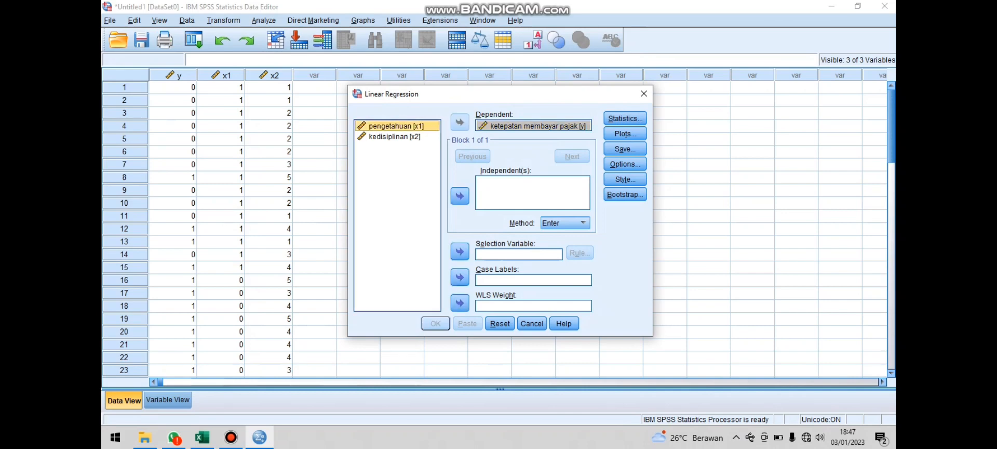
pyautogui.click(460, 196)
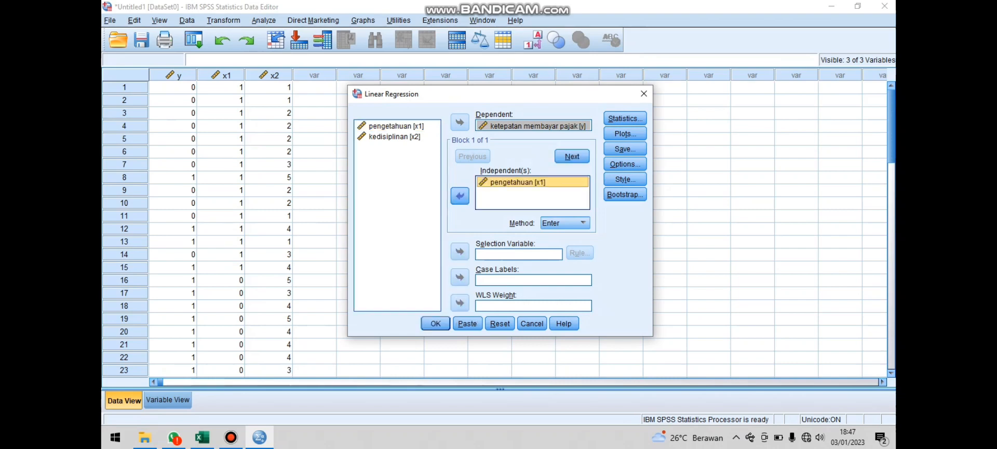
pyautogui.click(396, 137)
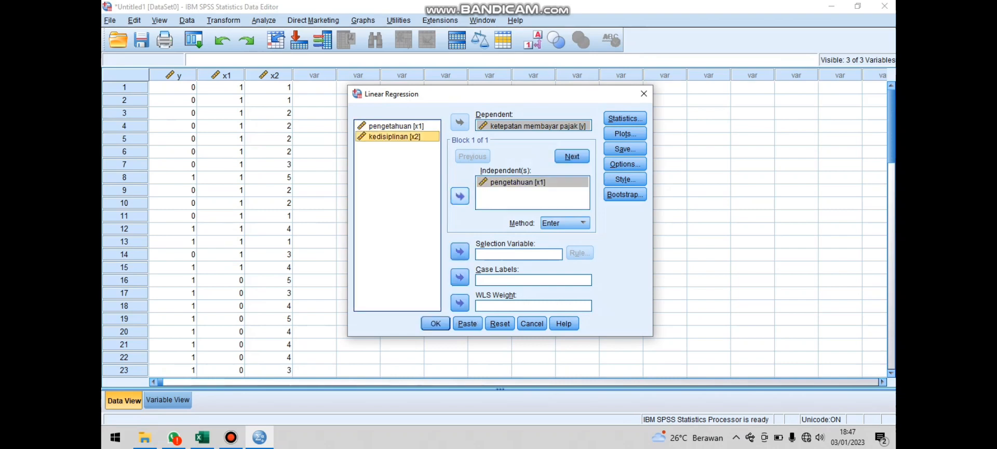
pyautogui.click(460, 196)
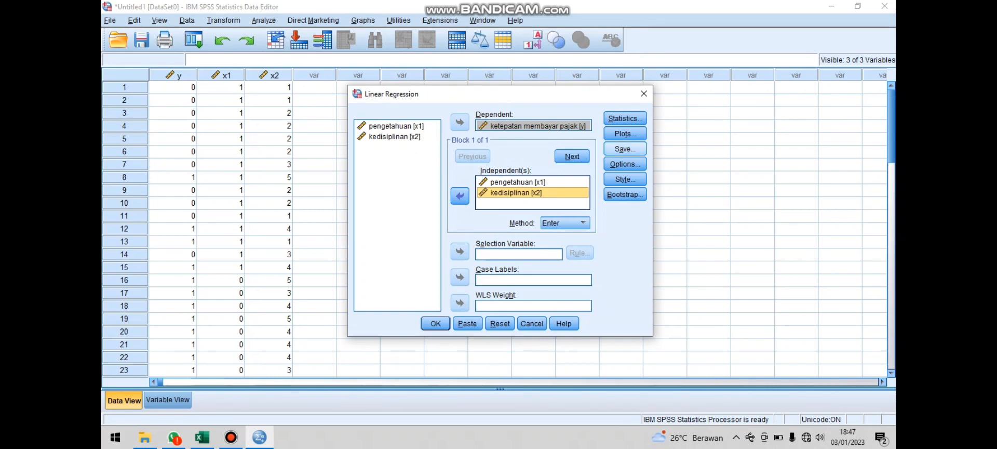
# Set the regression to save unstandardized residuals and run it
pyautogui.click(625, 148)
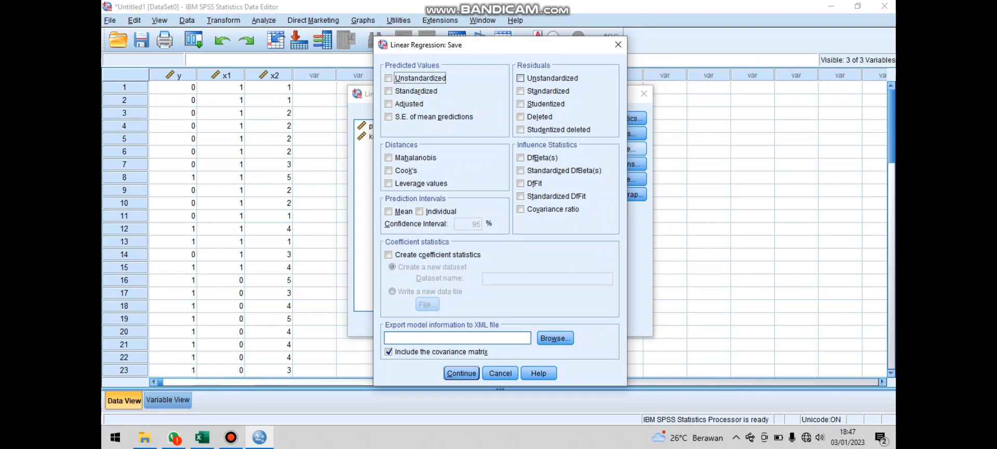
pyautogui.click(520, 78)
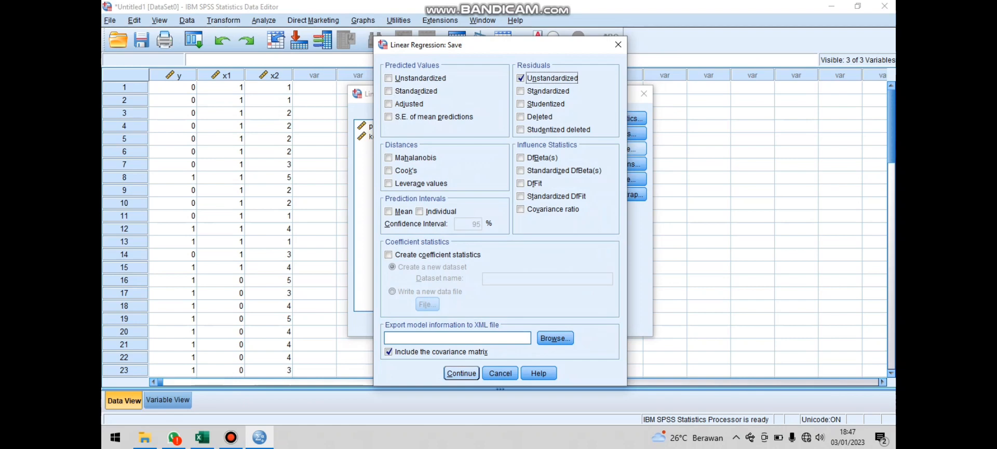
pyautogui.click(462, 373)
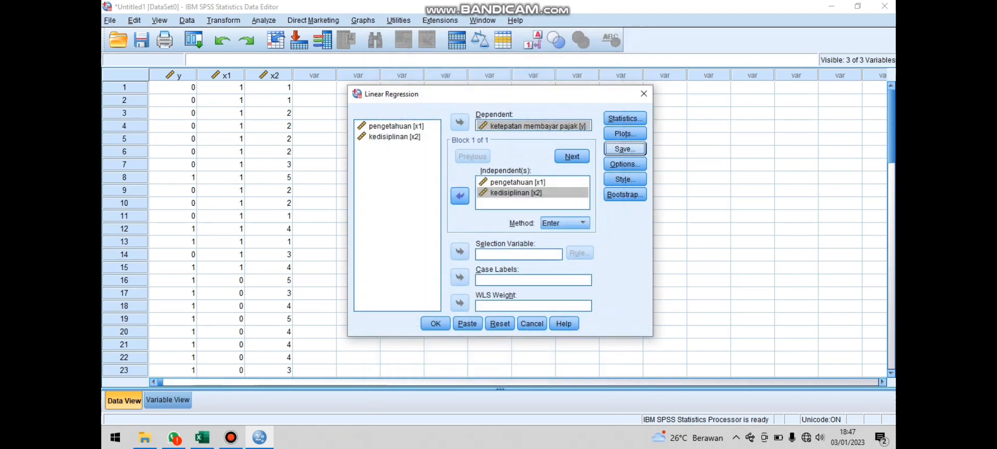
pyautogui.click(435, 323)
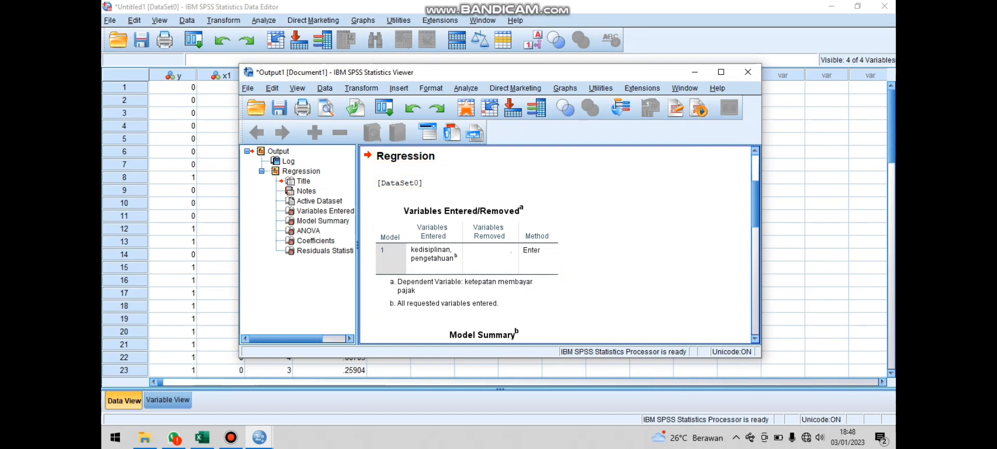
# Run a legacy one-sample Kolmogorov-Smirnov test on Unstandardized Residual [RES_1] against the Normal distribution
pyautogui.click(465, 88)
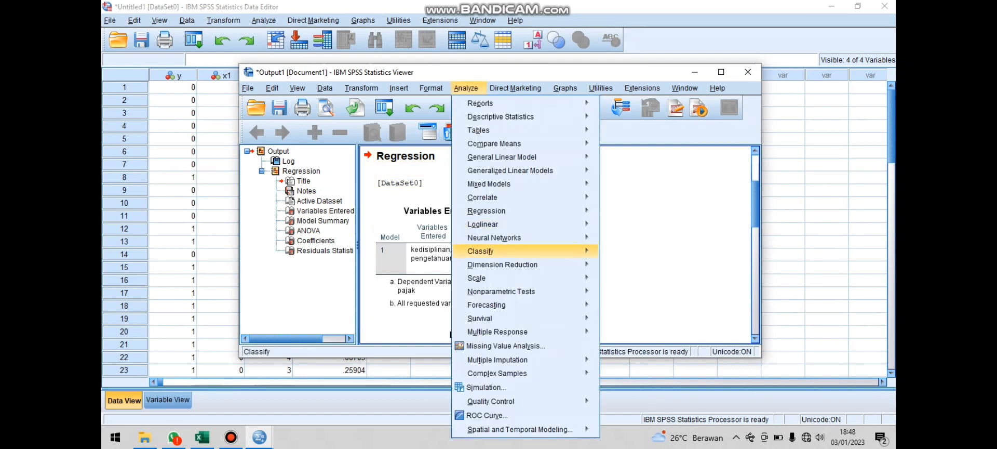
pyautogui.moveTo(501, 291)
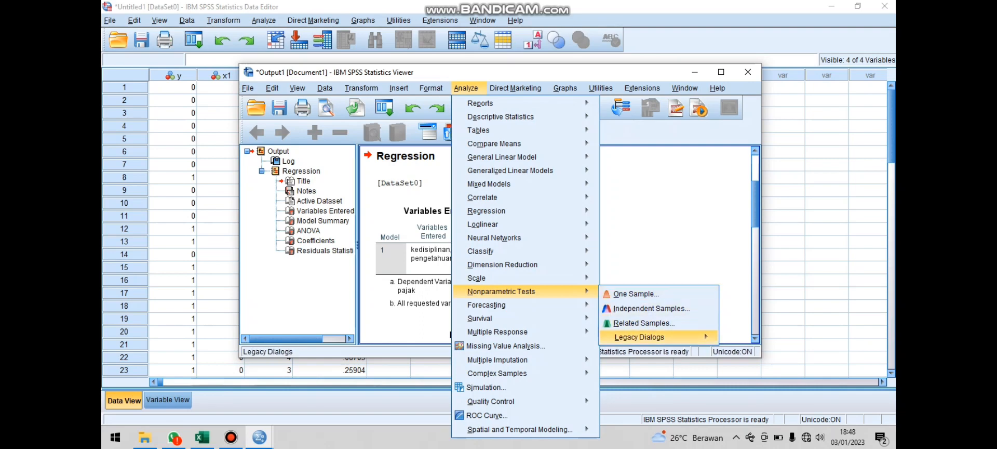
pyautogui.moveTo(640, 337)
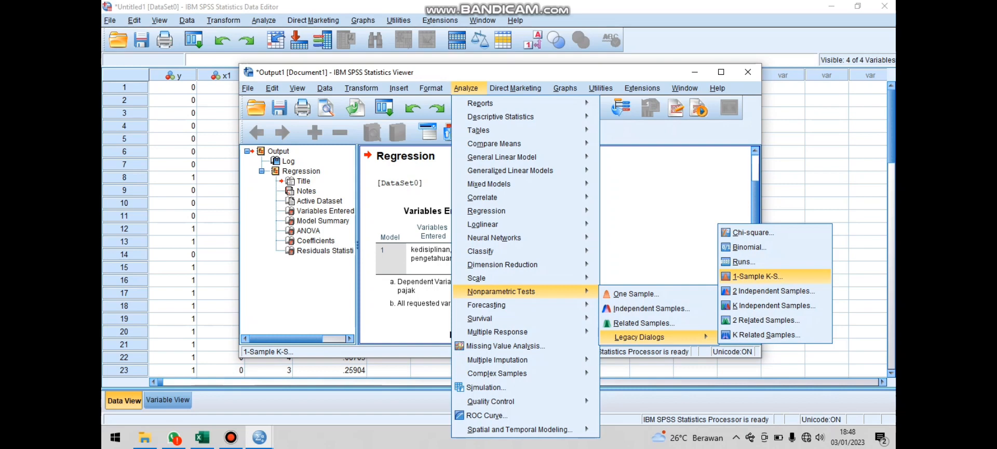
pyautogui.click(758, 276)
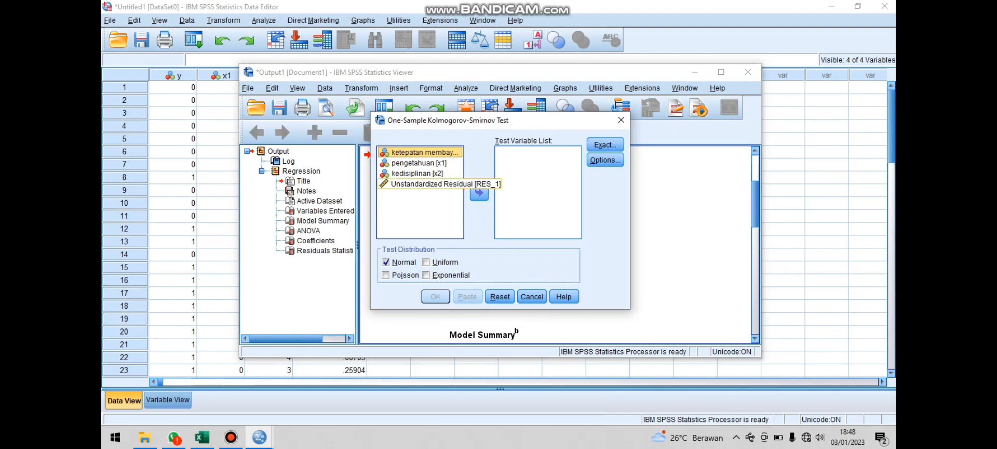
pyautogui.click(421, 184)
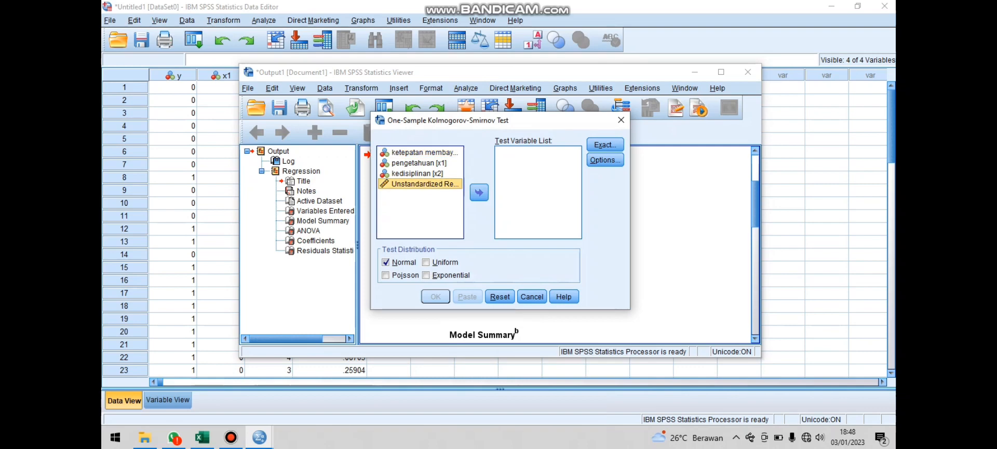
pyautogui.click(479, 192)
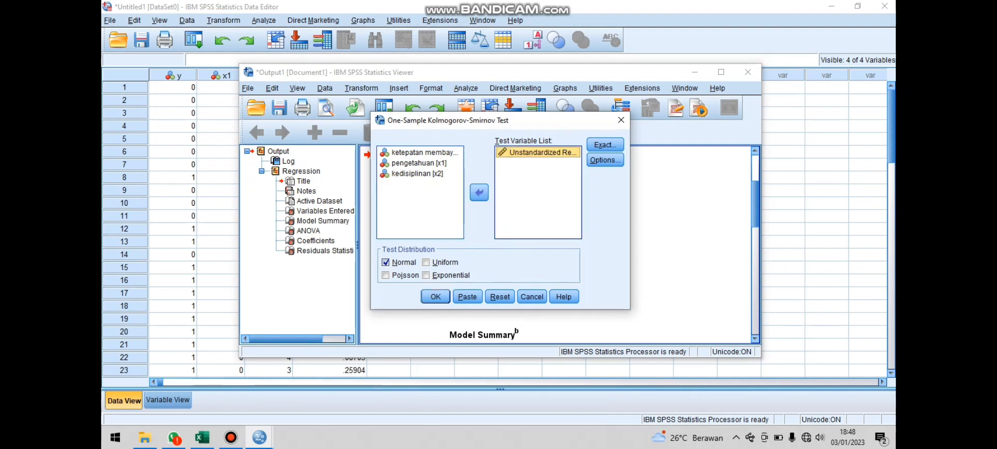
pyautogui.click(386, 262)
pyautogui.click(386, 262)
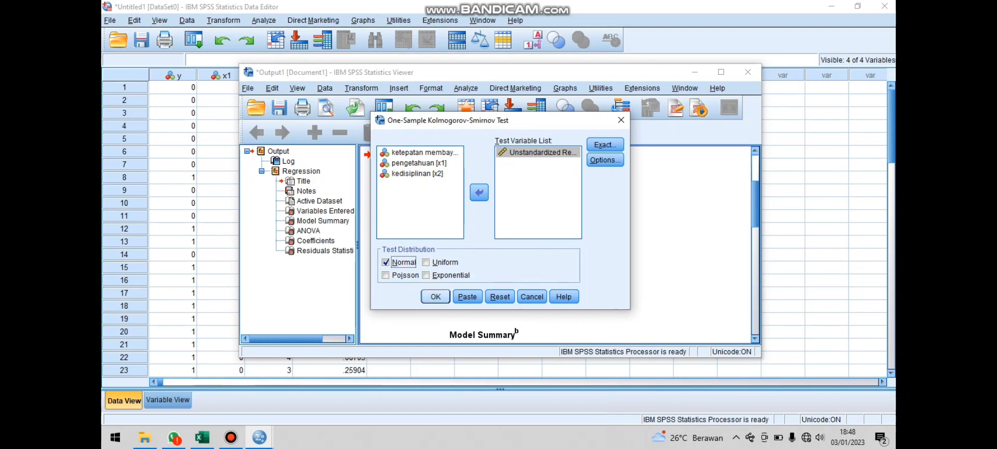
pyautogui.click(435, 297)
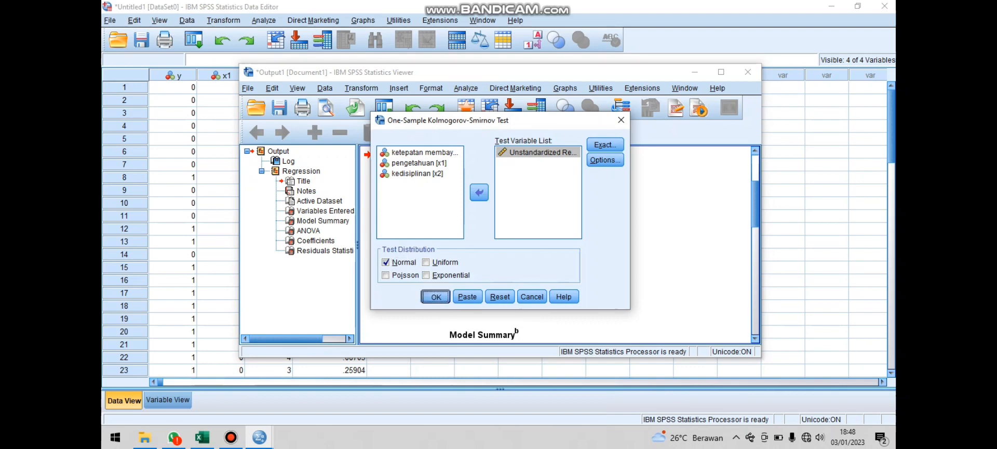
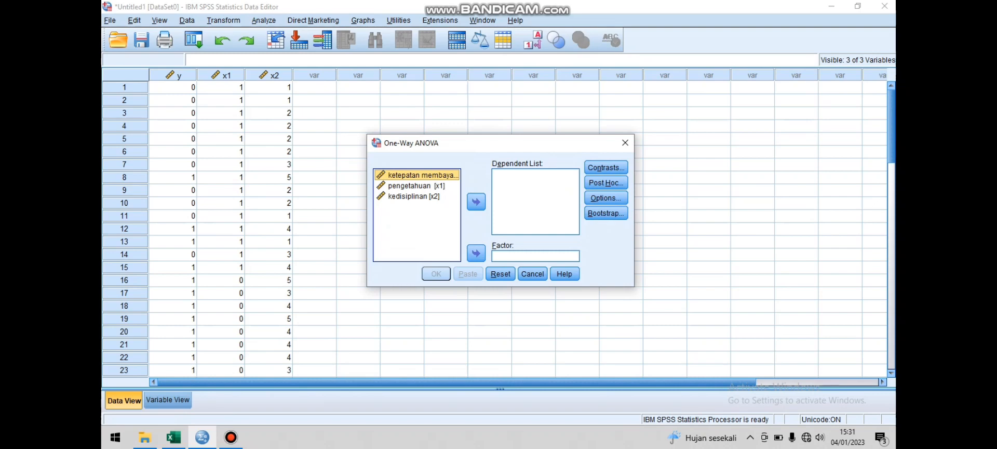
# Run the one-way ANOVA with ketepatan membayar pajak [y] as dependent, pengetahuan [x1] as factor and the homogeneity of variance test
pyautogui.click(476, 202)
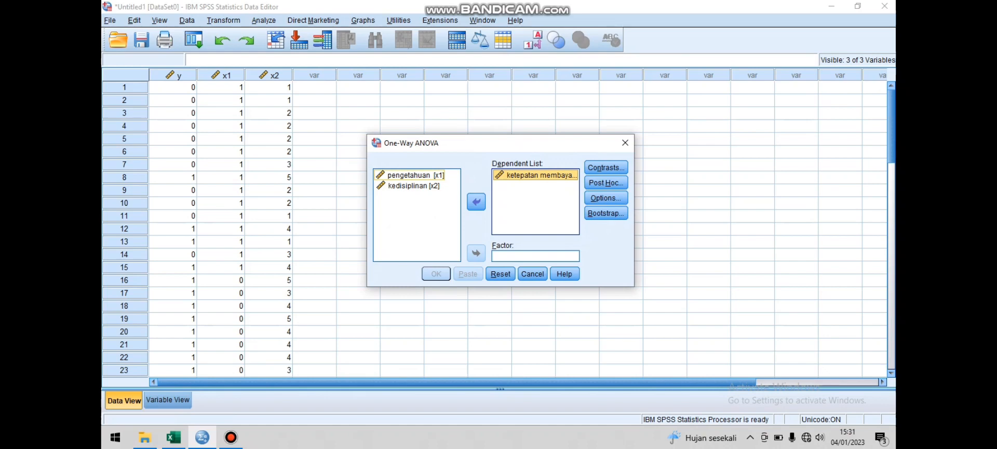
pyautogui.click(415, 175)
pyautogui.click(476, 253)
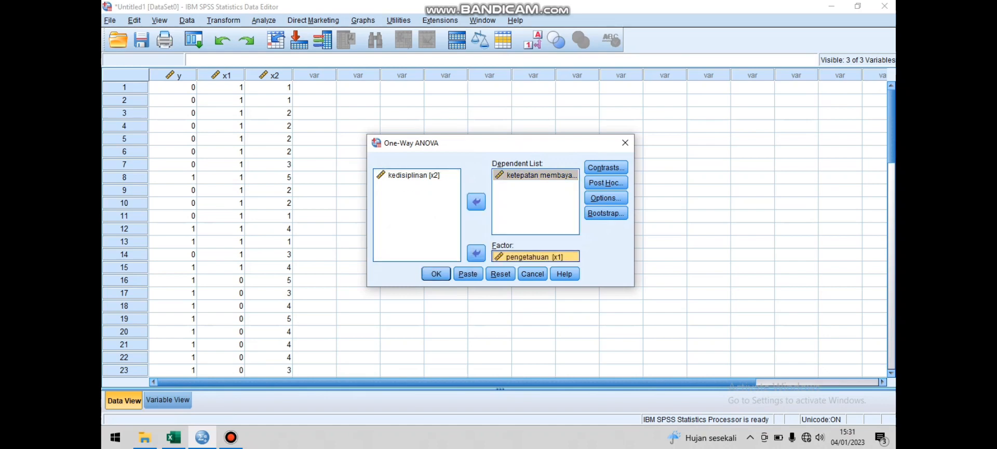
pyautogui.click(606, 197)
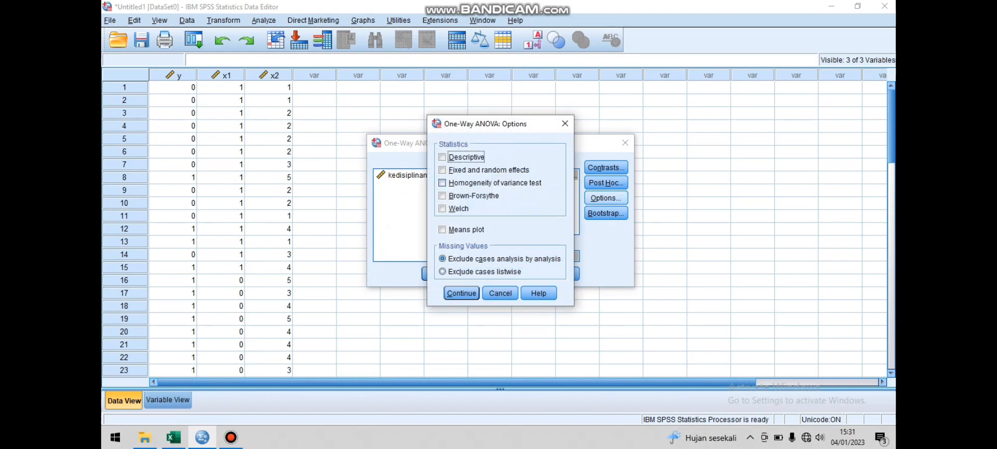
pyautogui.click(442, 183)
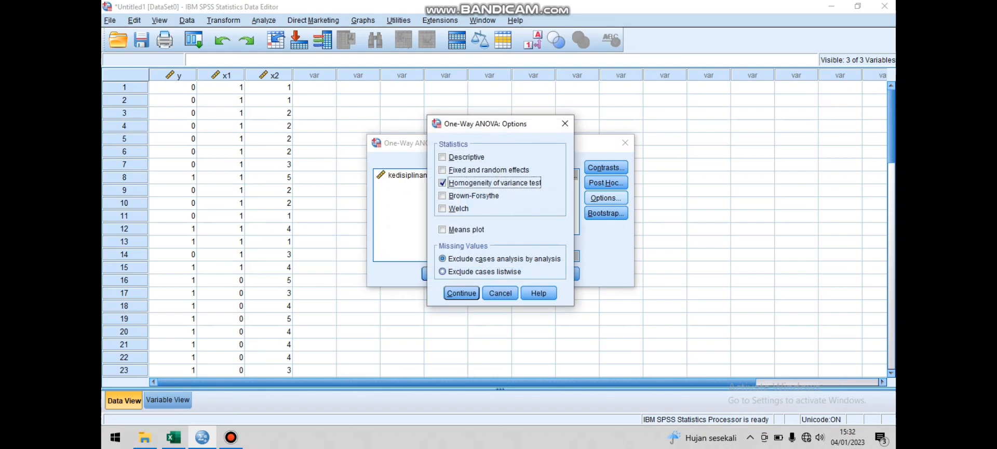
pyautogui.click(461, 293)
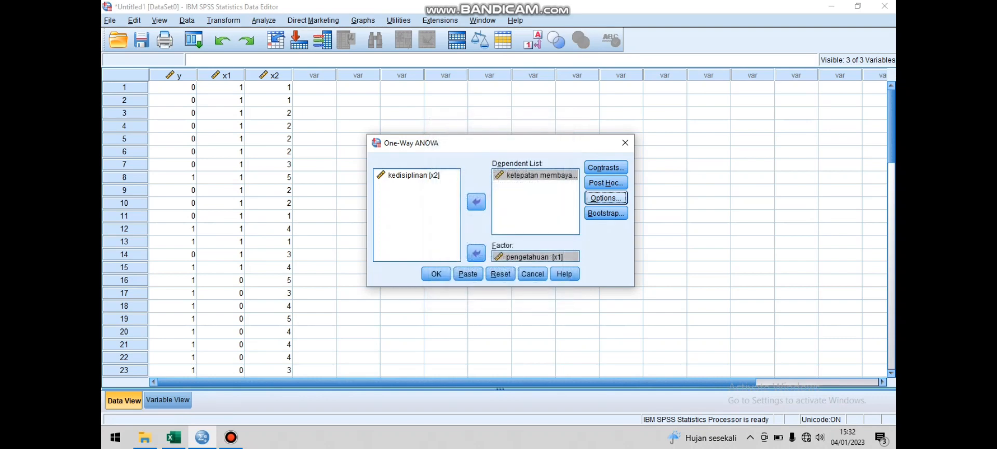
pyautogui.click(437, 274)
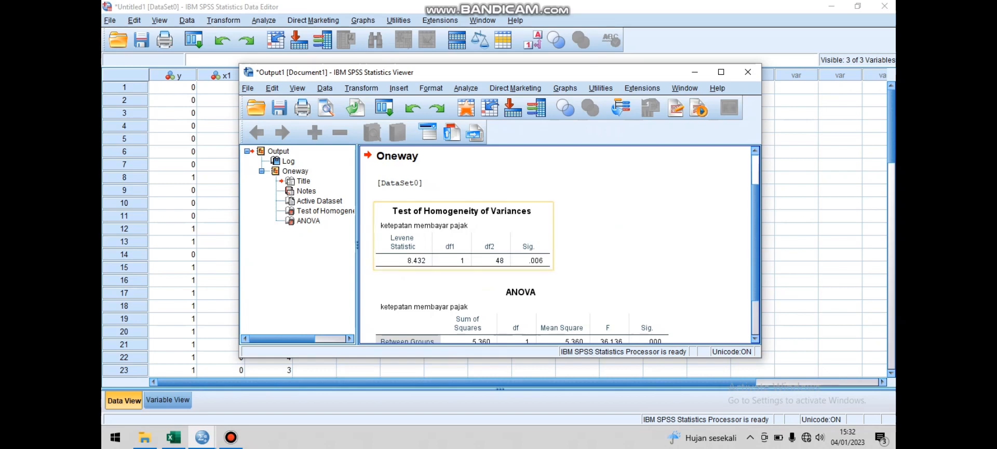
# Run another one-way ANOVA on ketepatan membayar pajak [y] with kedisiplinan [x2] as factor, keeping the homogeneity of variance test
pyautogui.click(466, 88)
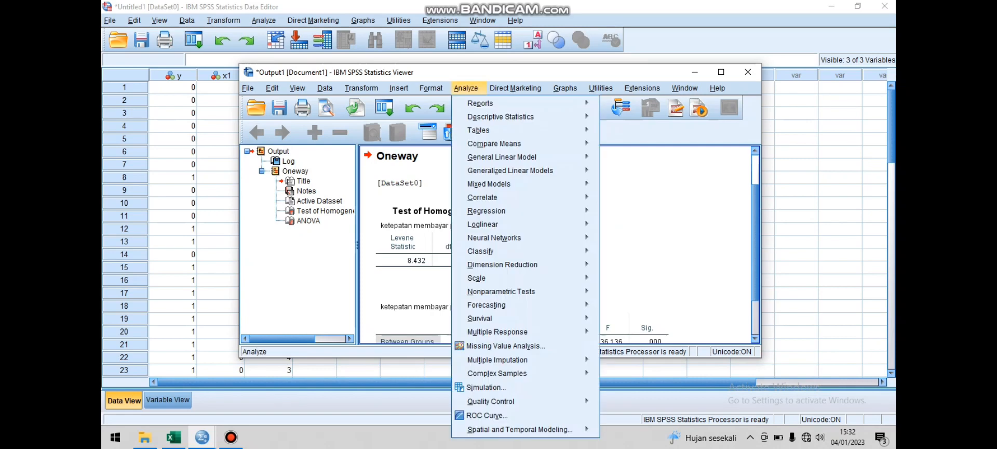
pyautogui.moveTo(520, 144)
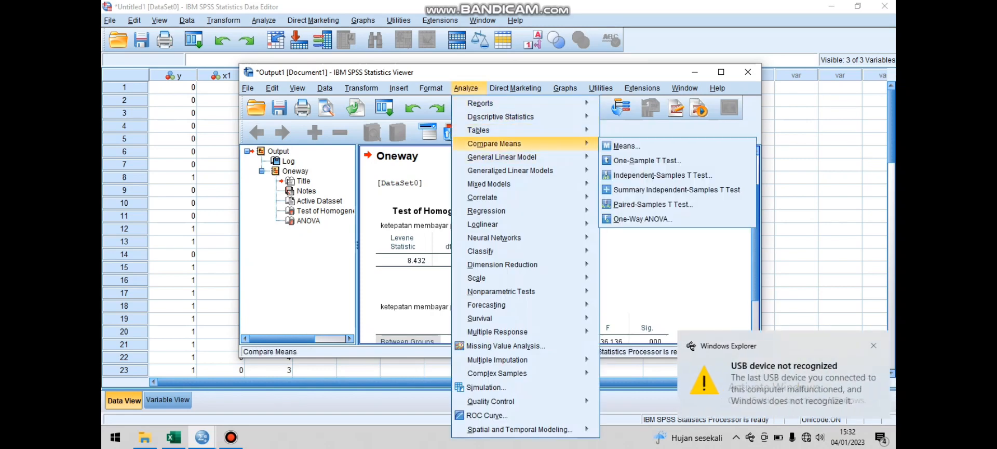
pyautogui.click(643, 219)
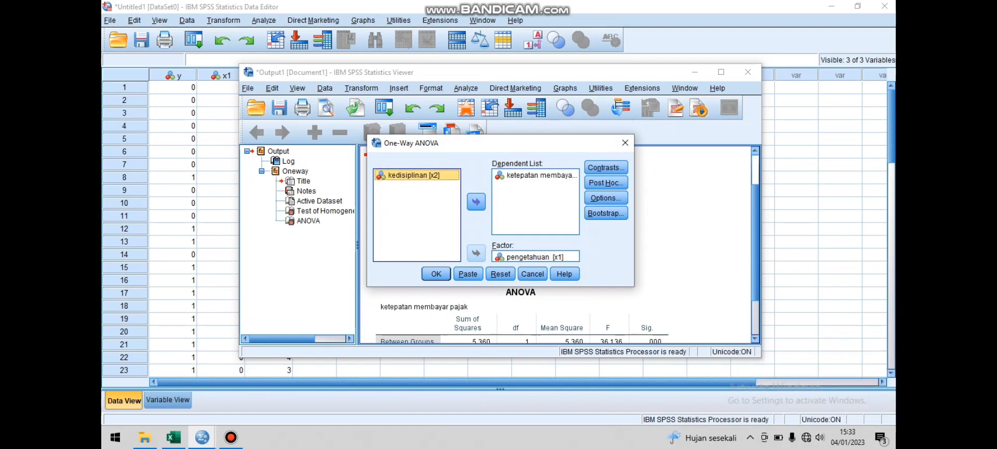
pyautogui.doubleClick(535, 257)
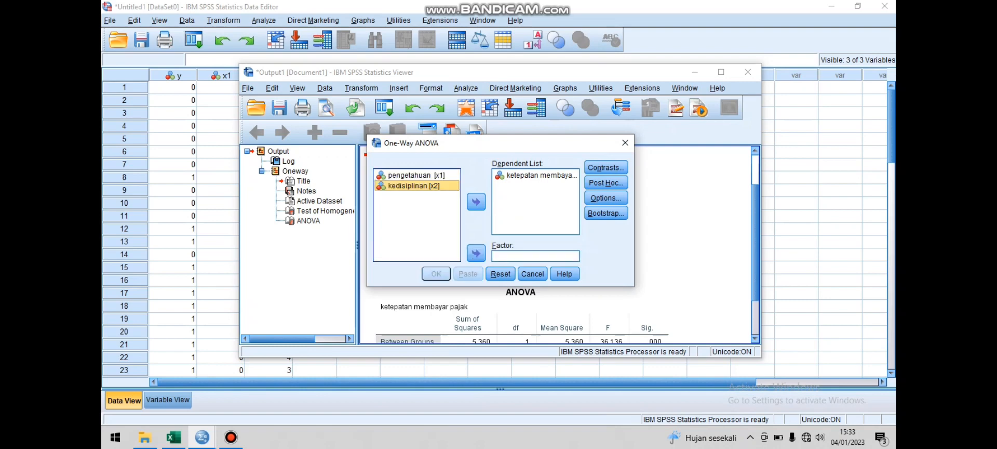
pyautogui.click(476, 253)
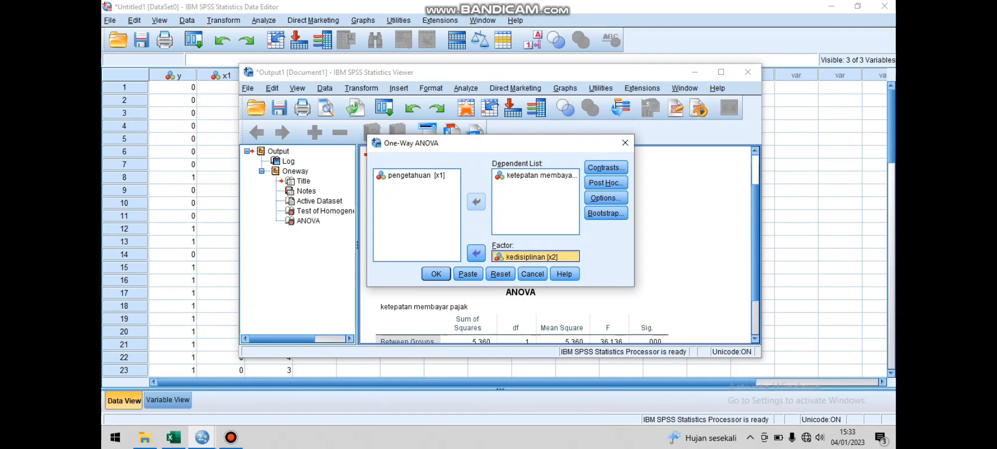
pyautogui.click(605, 197)
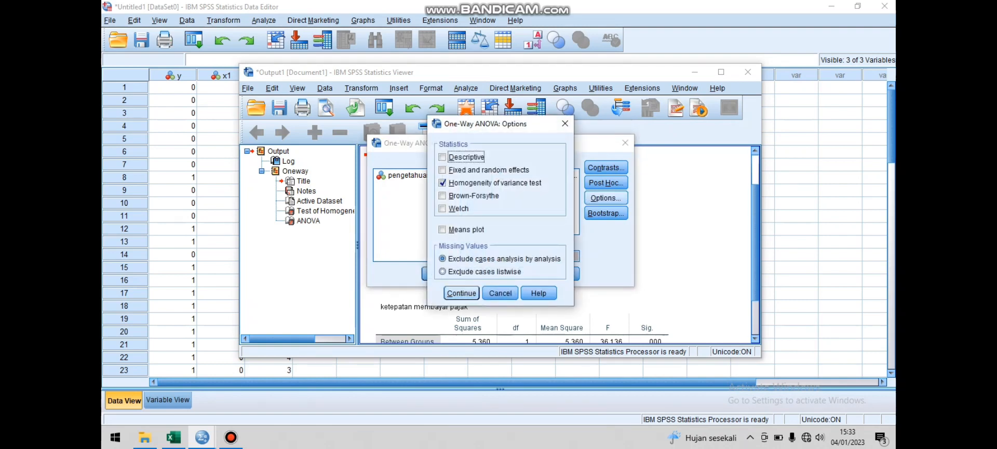
pyautogui.click(461, 292)
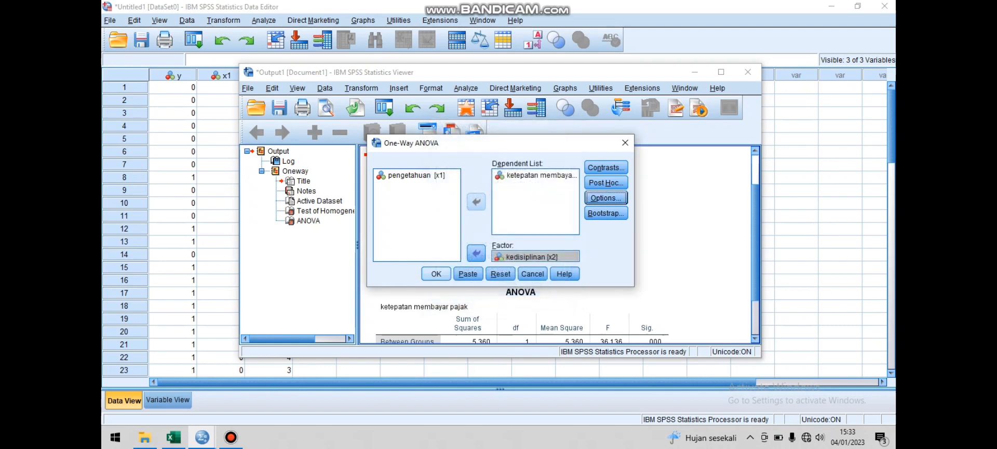
pyautogui.press('Return')
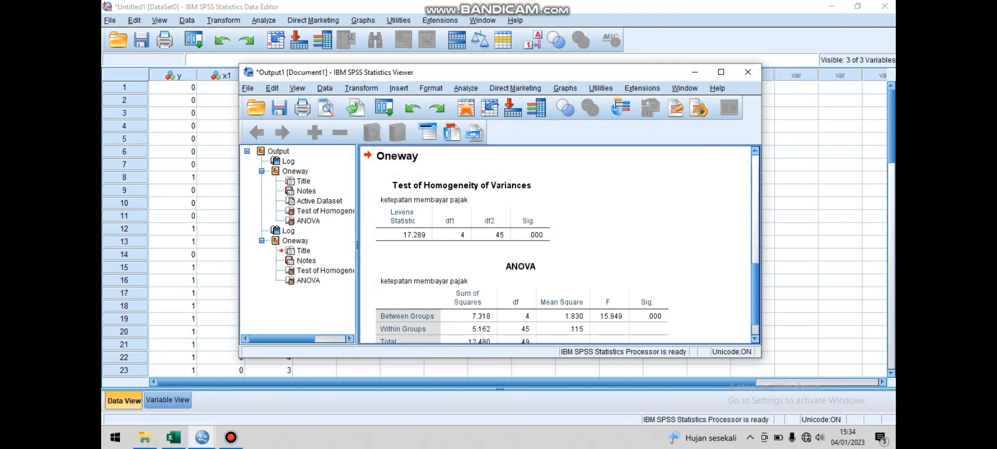
# Start computing a new variable with LAGy as the target variable name
pyautogui.click(362, 88)
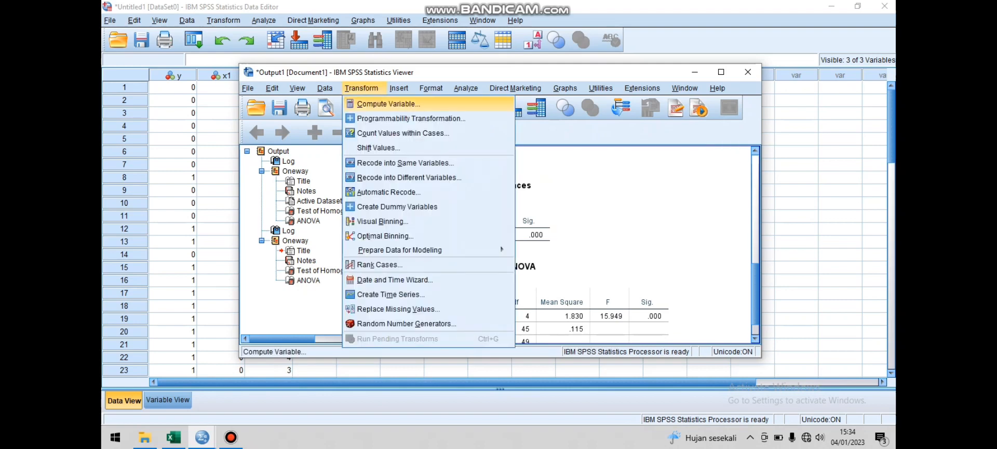
pyautogui.click(387, 104)
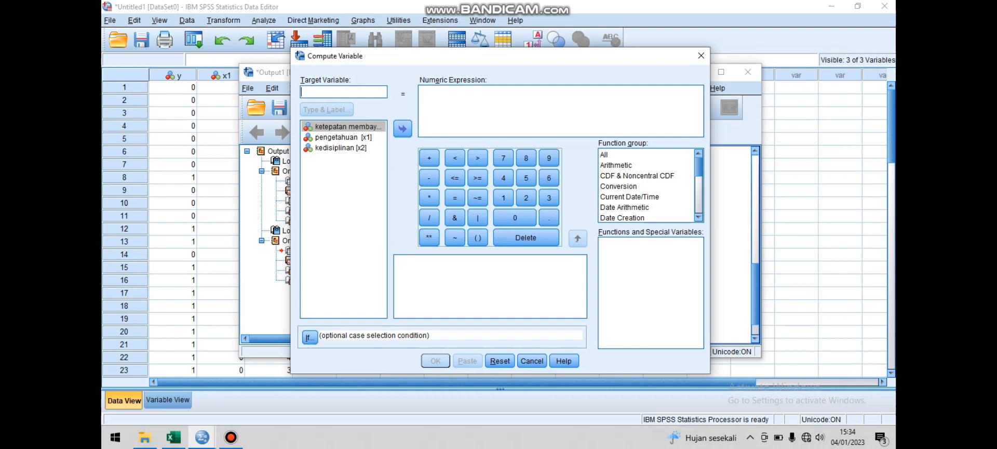
pyautogui.write('LAG')
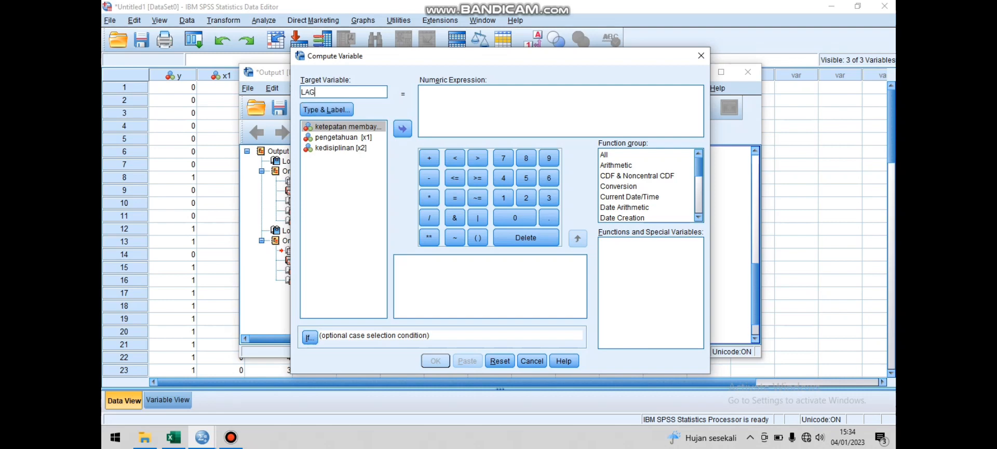
pyautogui.write('y')
# Build the numeric expression LAG(y) for LAGy using the Lag(1) function and the variable ketepatan membayar pajak [y]
pyautogui.click(612, 155)
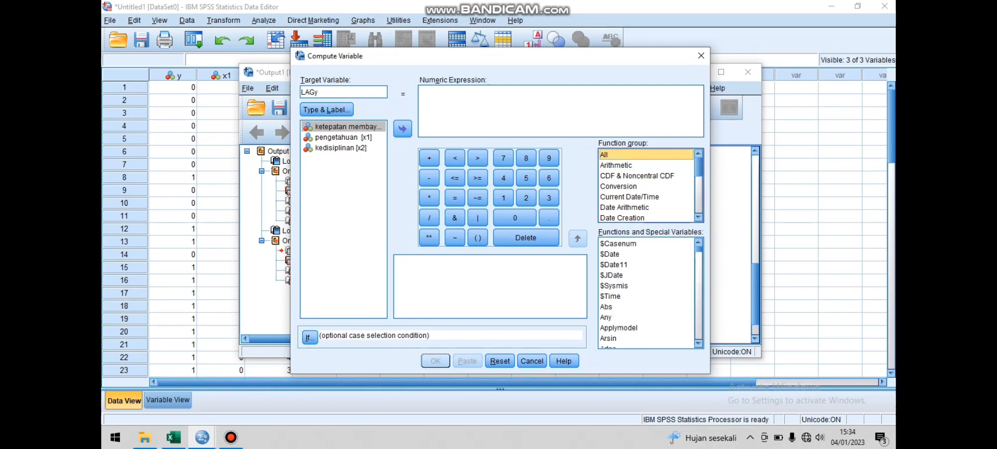
pyautogui.scroll(-5, 646, 294)
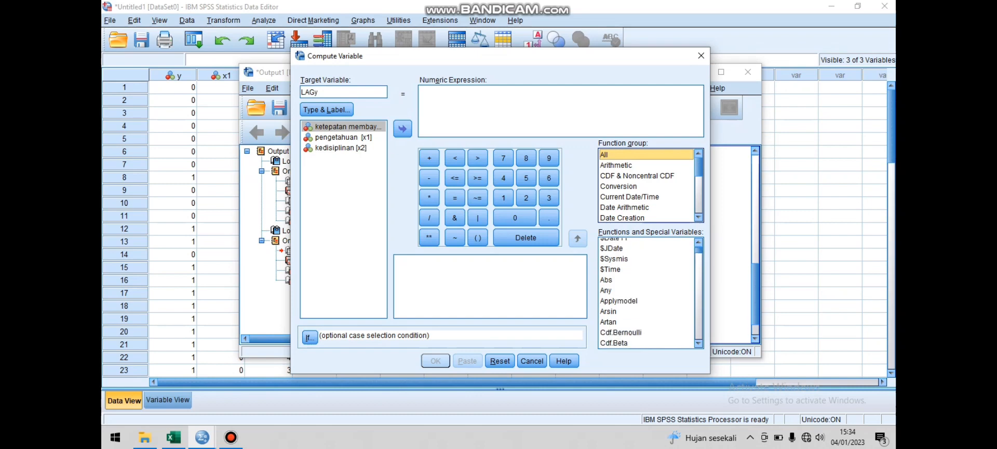
pyautogui.scroll(-12, 647, 293)
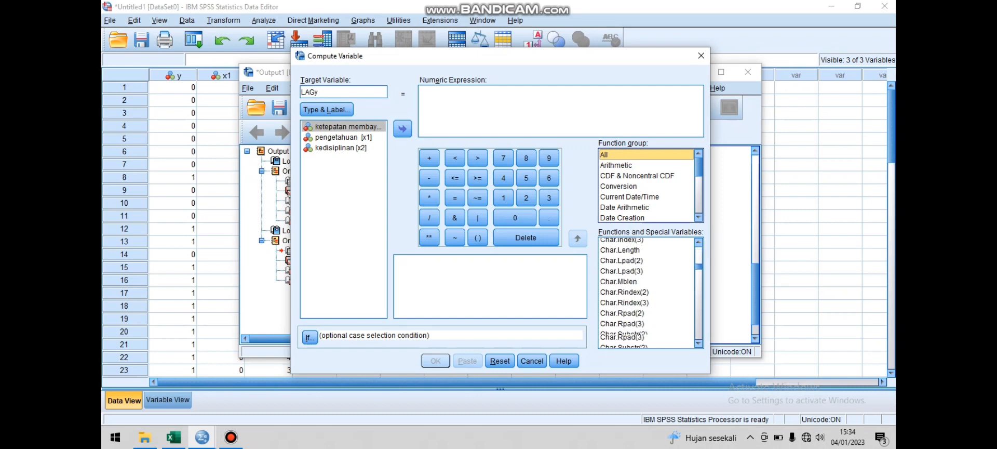
pyautogui.scroll(-15, 647, 293)
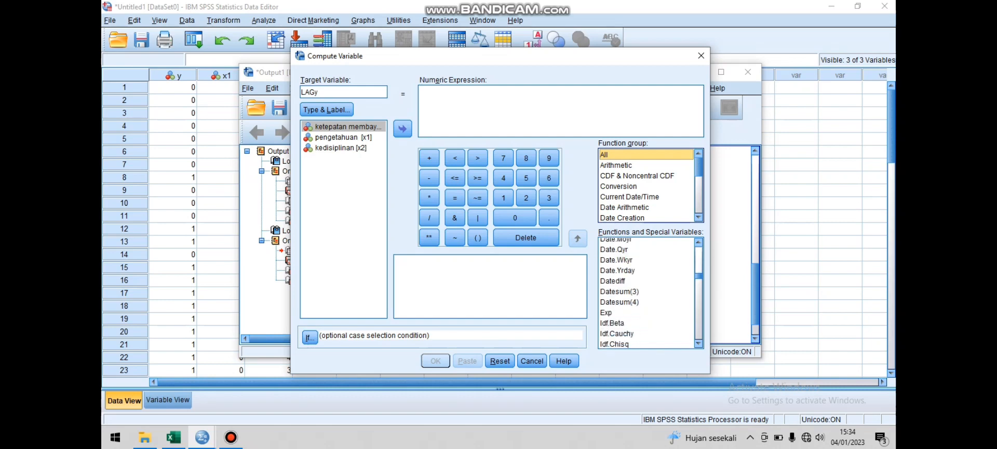
pyautogui.scroll(-4, 647, 293)
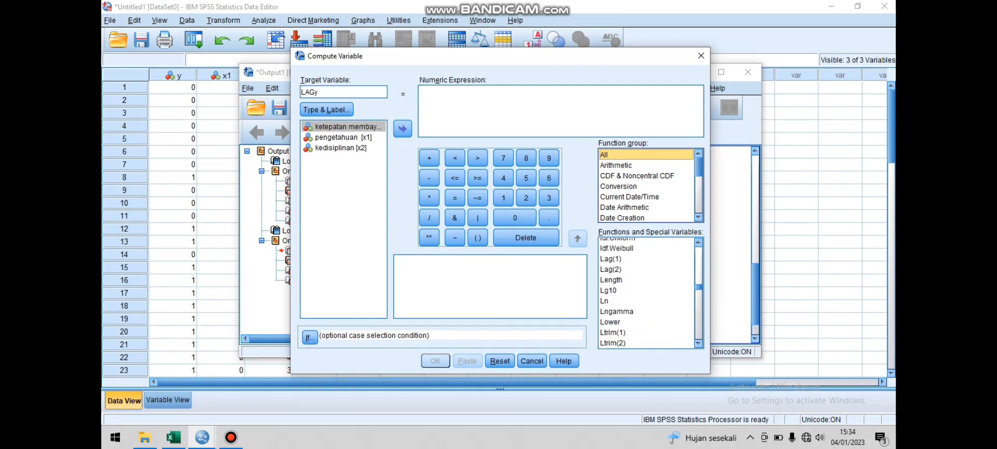
pyautogui.click(612, 259)
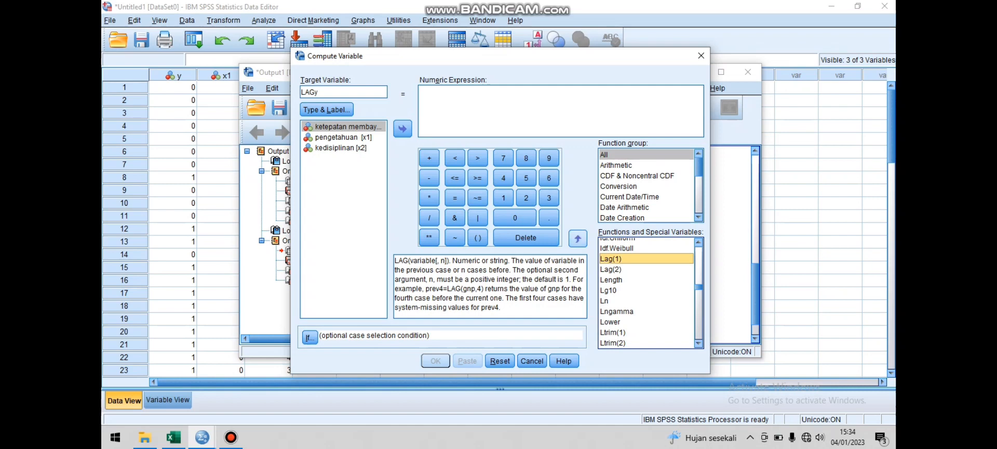
pyautogui.click(578, 239)
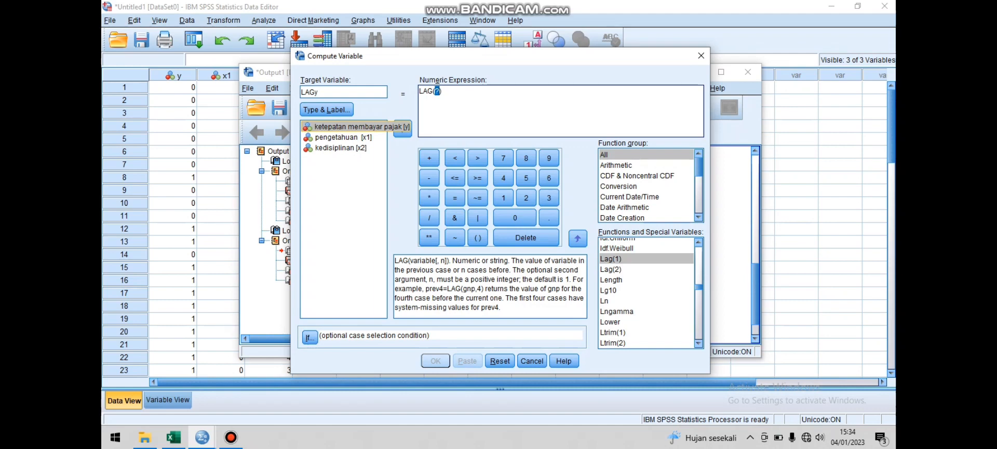
pyautogui.click(347, 127)
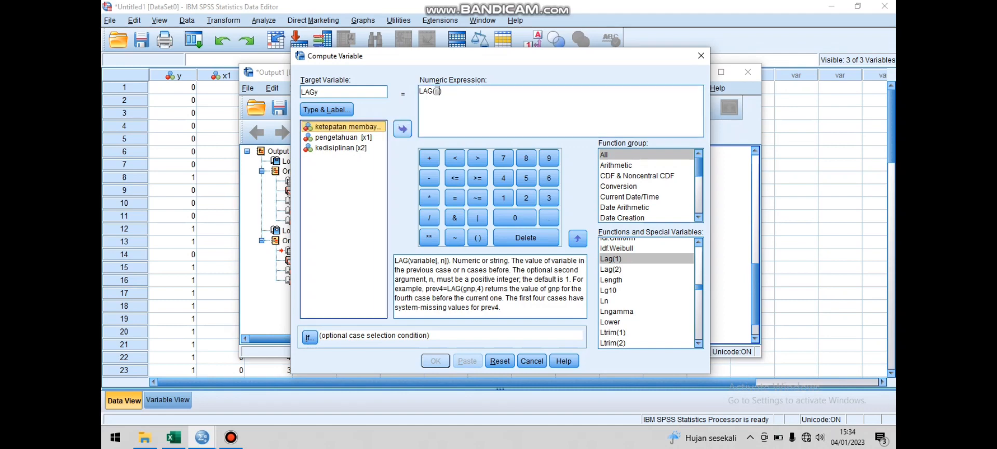
pyautogui.click(403, 129)
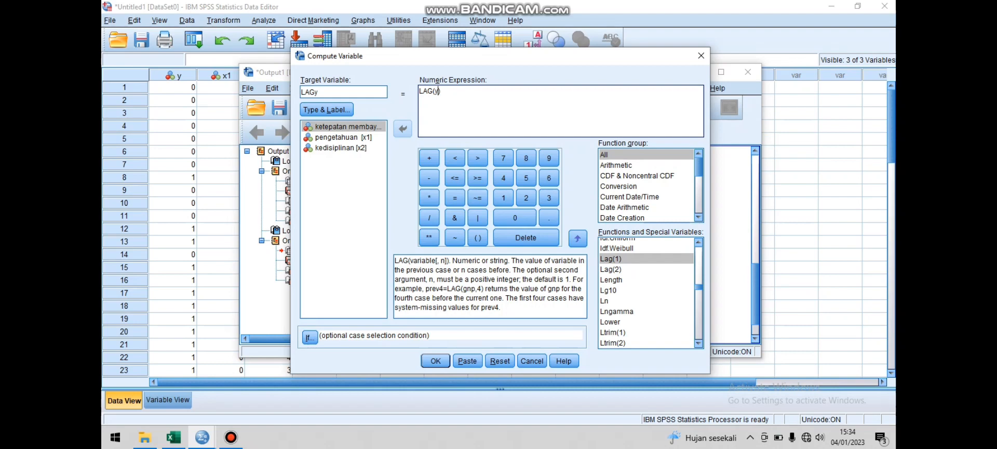
# Create LAGy from the prepared LAG(y) expression and add it to the dependent list of the one-way ANOVA
pyautogui.click(436, 360)
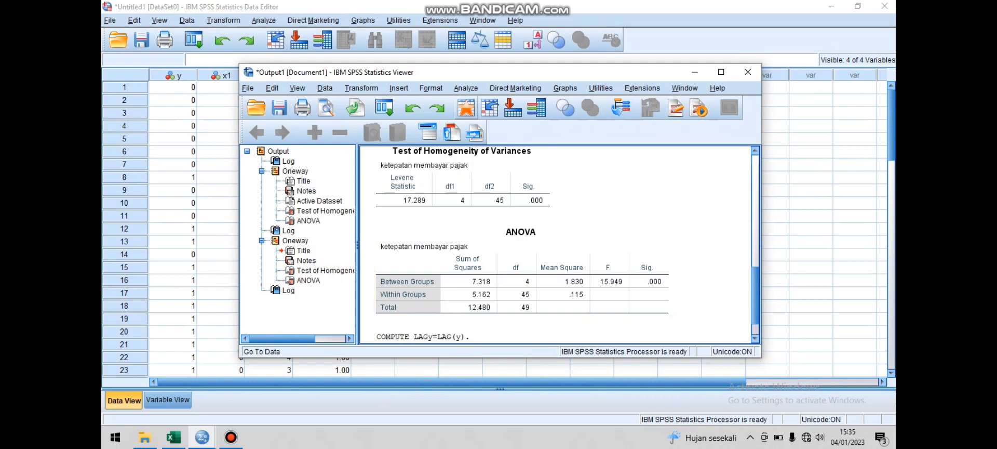
pyautogui.click(466, 88)
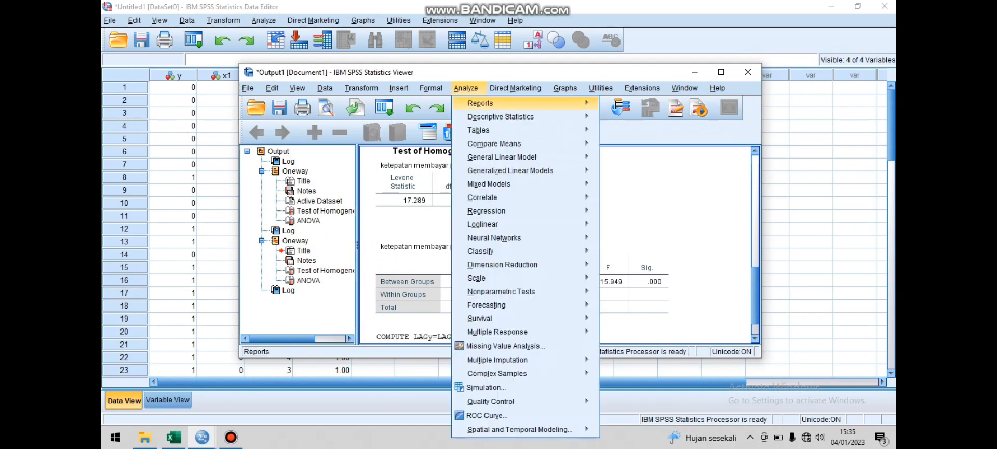
pyautogui.moveTo(494, 144)
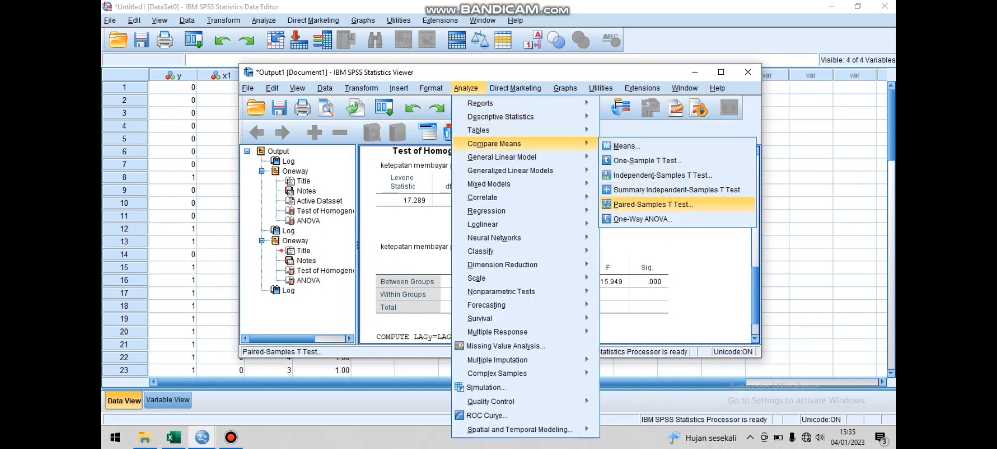
pyautogui.click(643, 220)
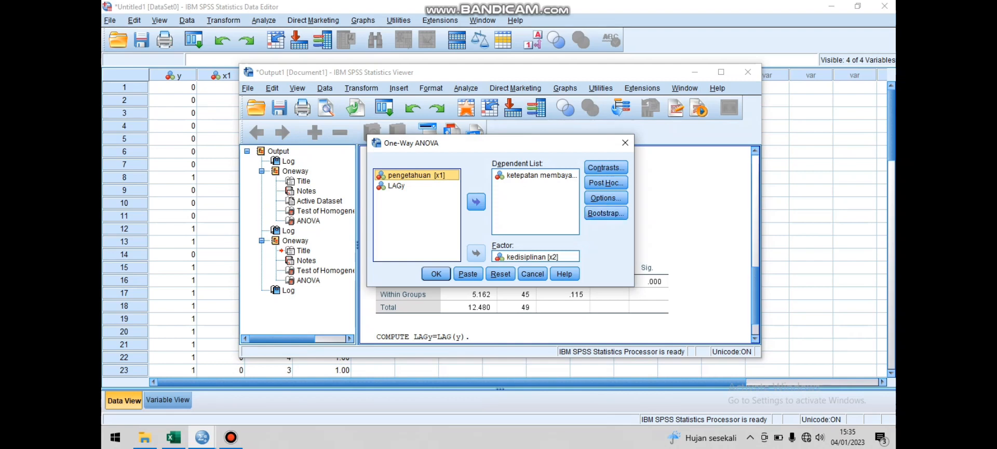
pyautogui.click(400, 186)
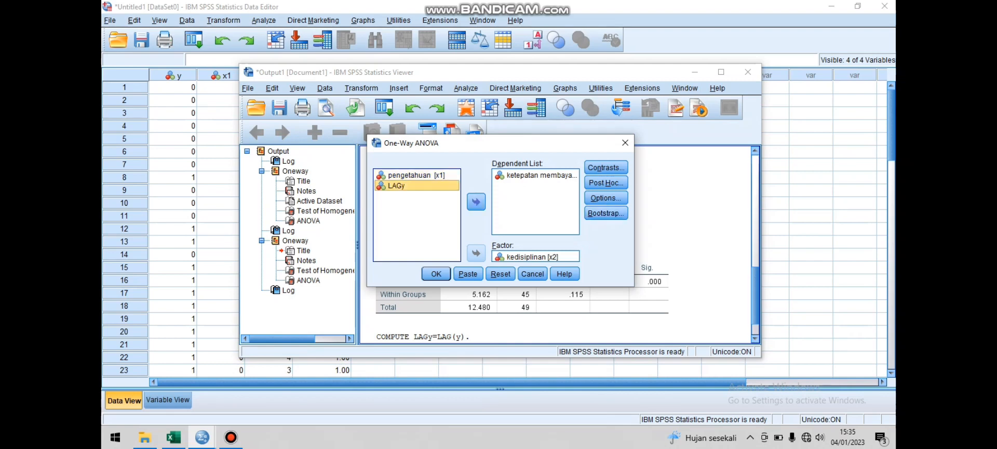
pyautogui.click(476, 202)
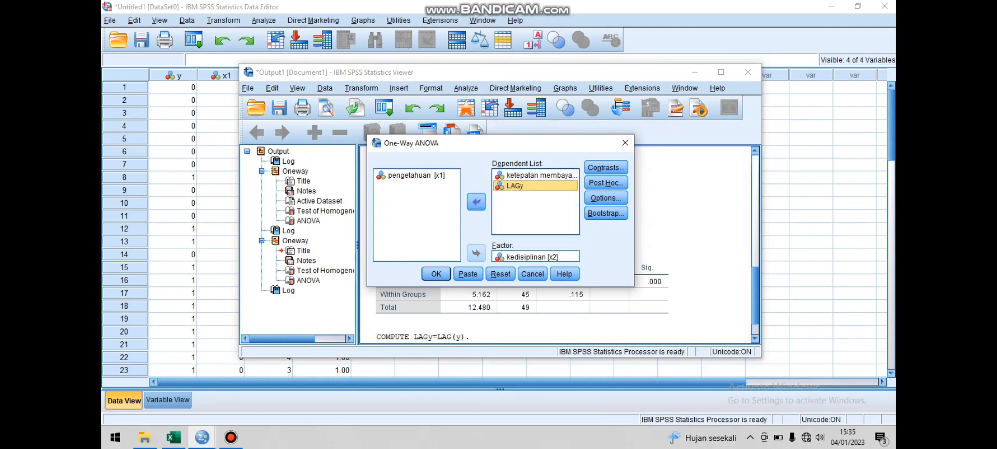
# Replace the ANOVA factor with pengetahuan [x1] and run the analysis, keeping the homogeneity of variance test
pyautogui.click(535, 256)
pyautogui.click(476, 253)
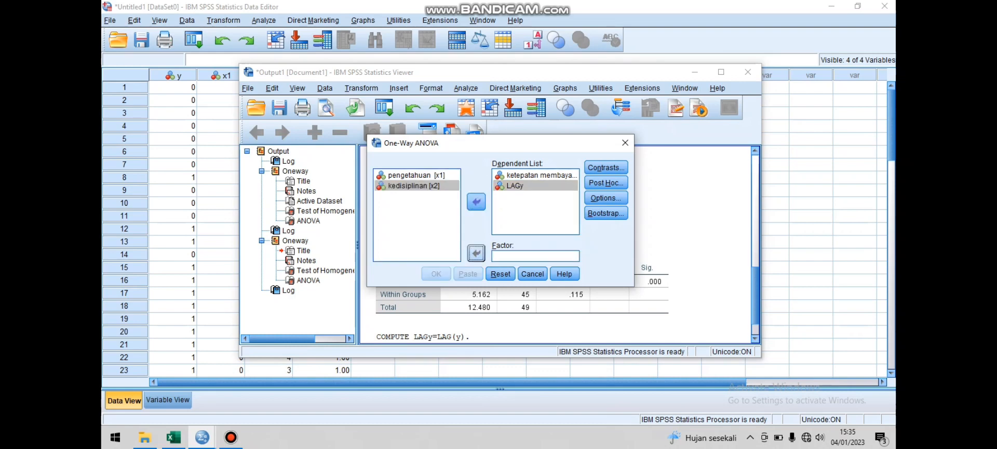
pyautogui.click(416, 175)
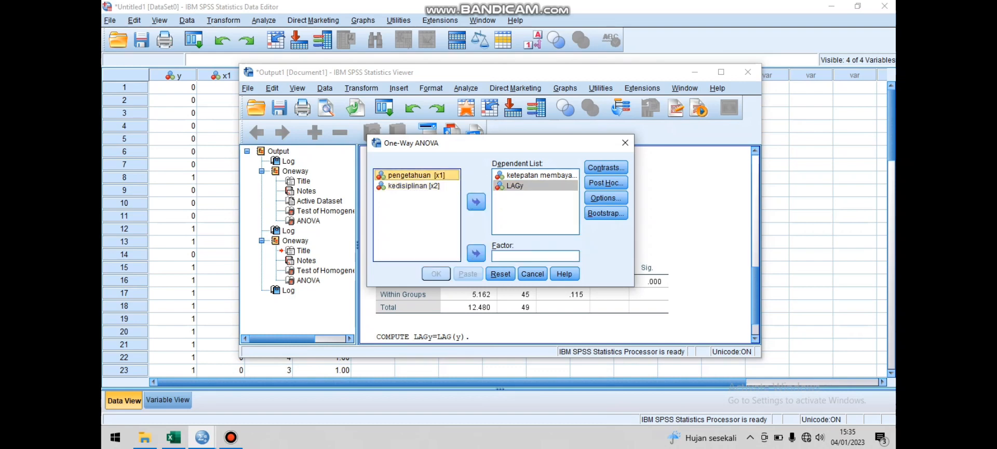
pyautogui.click(476, 253)
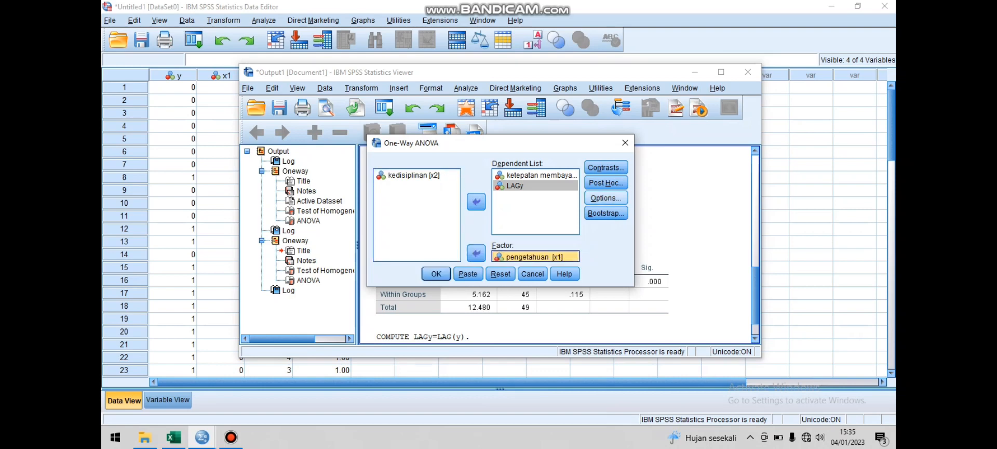
pyautogui.click(606, 198)
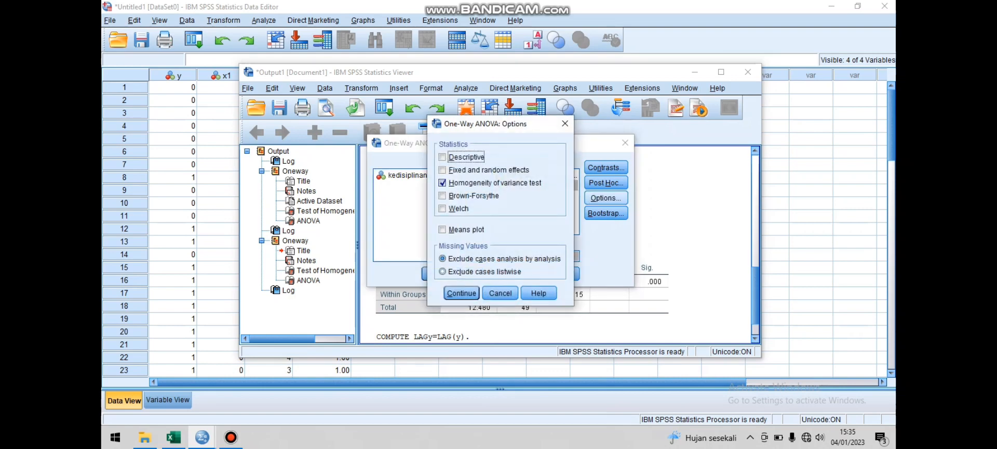
pyautogui.click(461, 293)
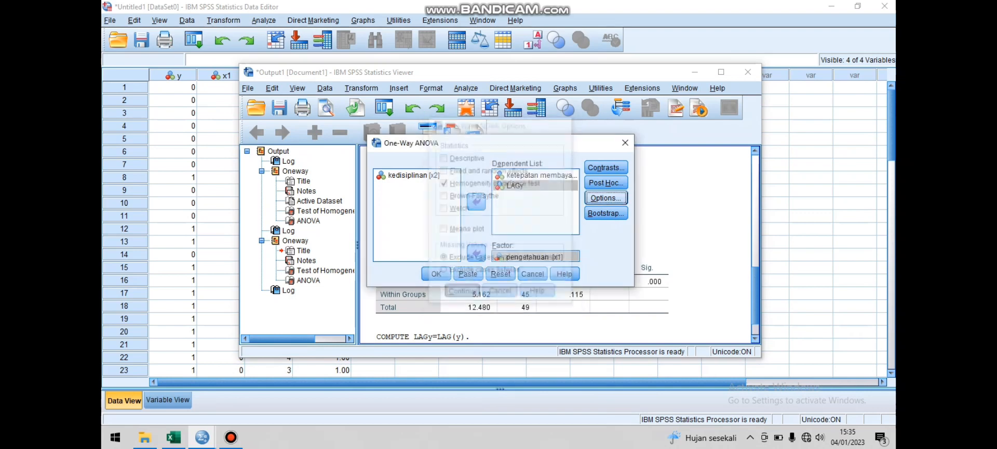
pyautogui.press('Return')
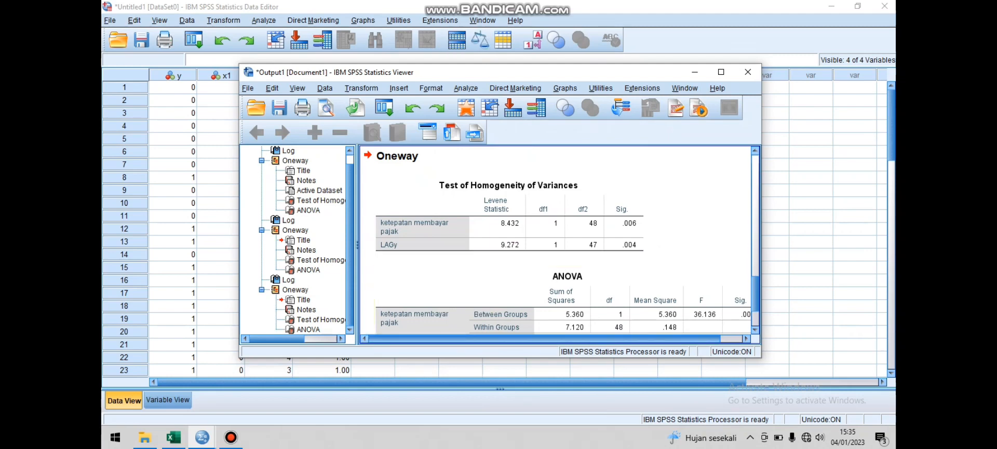
pyautogui.moveTo(545, 338); pyautogui.dragTo(564, 339)
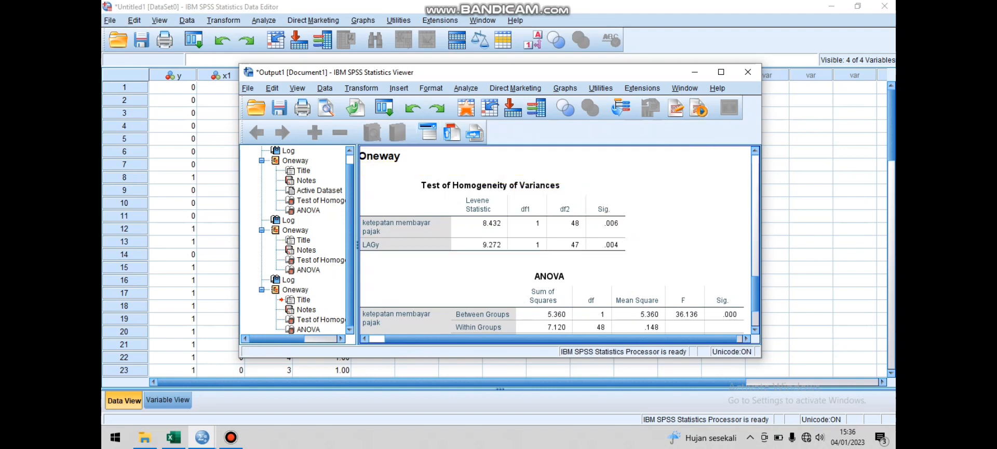
# Rerun the one-way ANOVA on ketepatan membayar pajak [y] and LAGy with kedisiplinan [x2] as factor, keeping the homogeneity of variance test
pyautogui.click(466, 88)
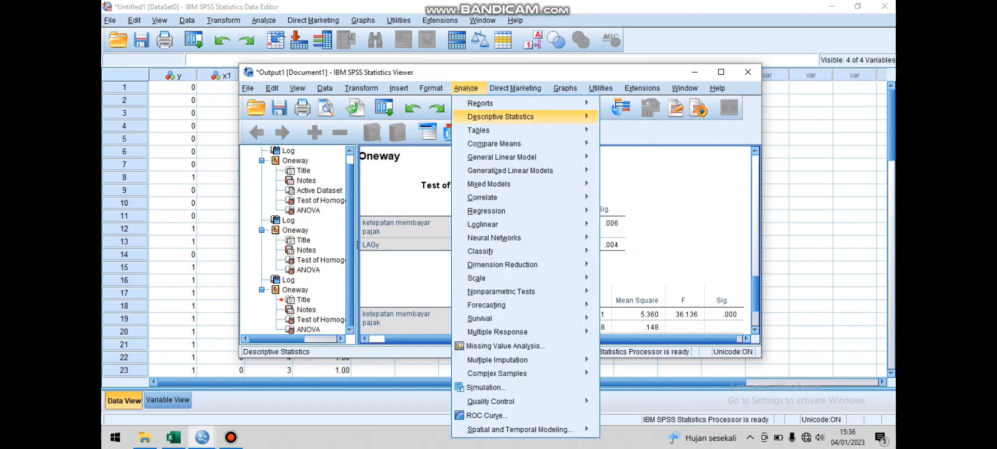
pyautogui.moveTo(494, 144)
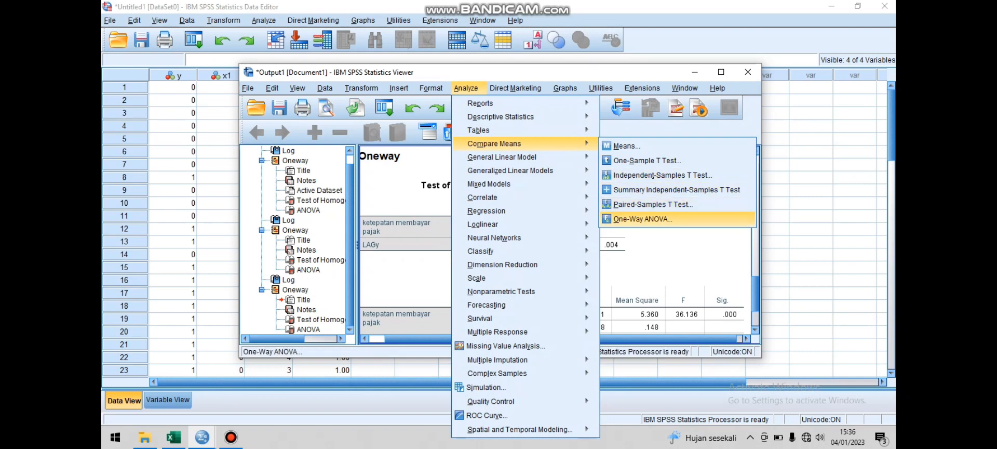
pyautogui.click(643, 218)
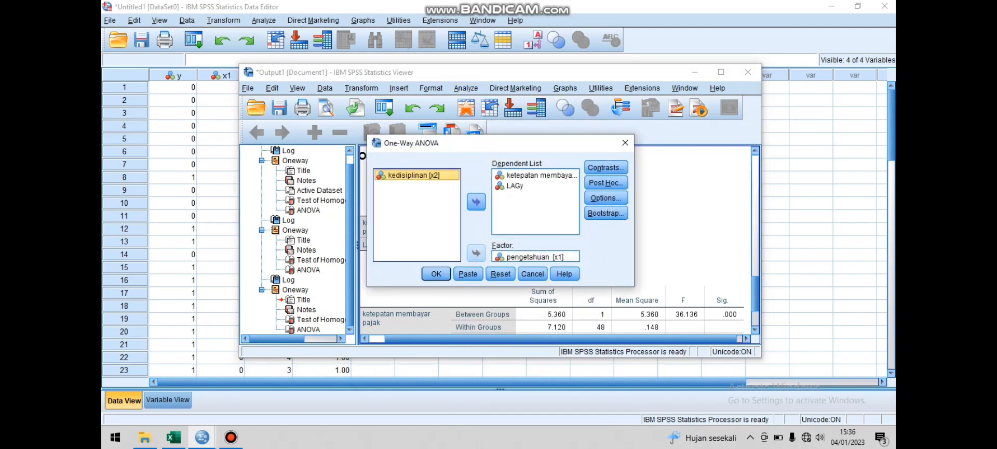
pyautogui.click(535, 256)
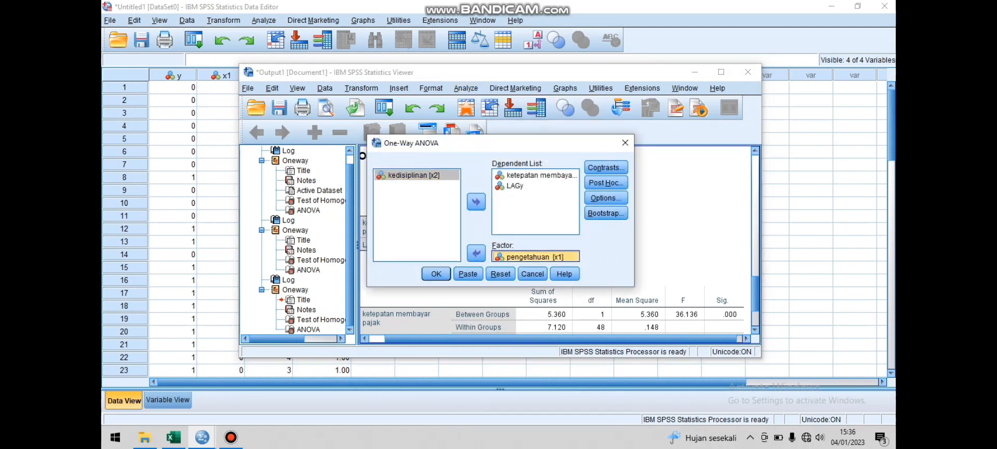
pyautogui.click(477, 253)
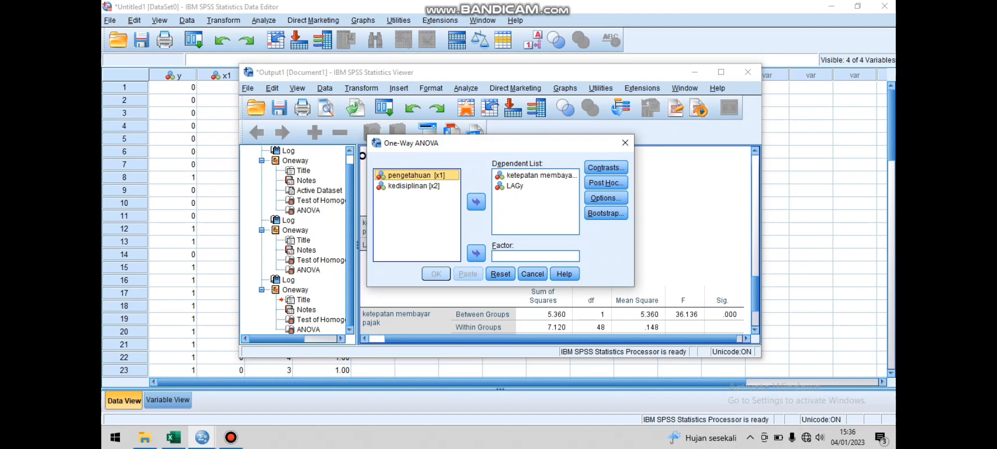
pyautogui.click(414, 186)
pyautogui.click(476, 253)
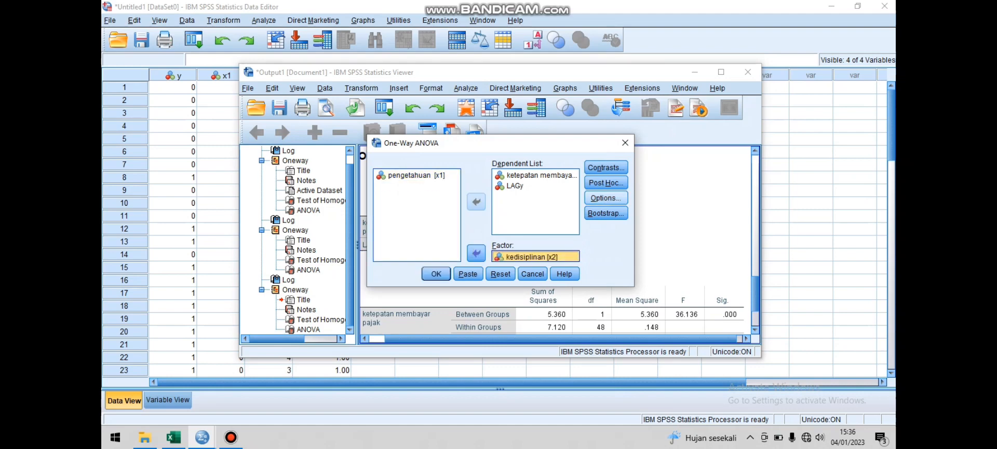
pyautogui.click(606, 198)
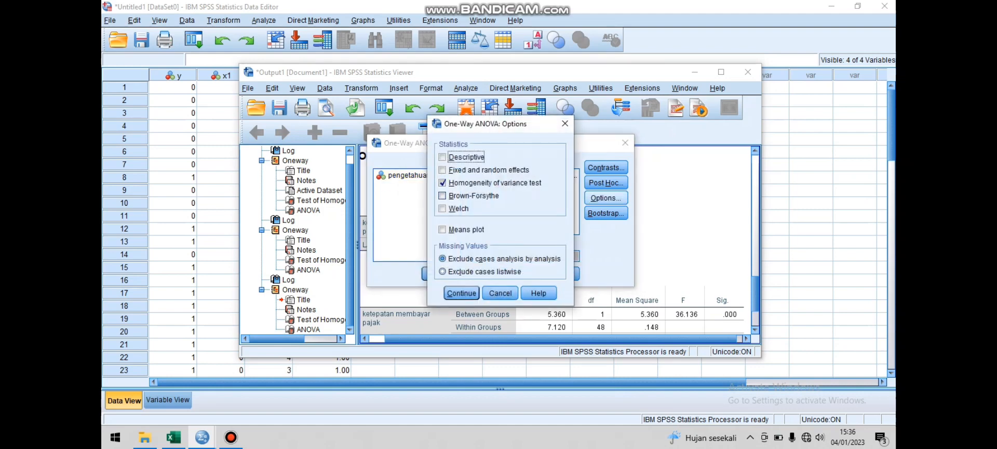
pyautogui.click(462, 292)
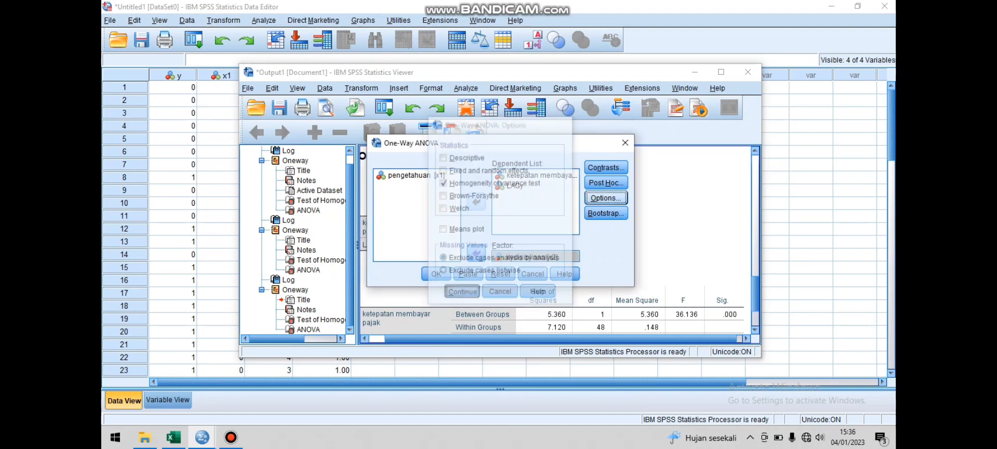
pyautogui.click(436, 274)
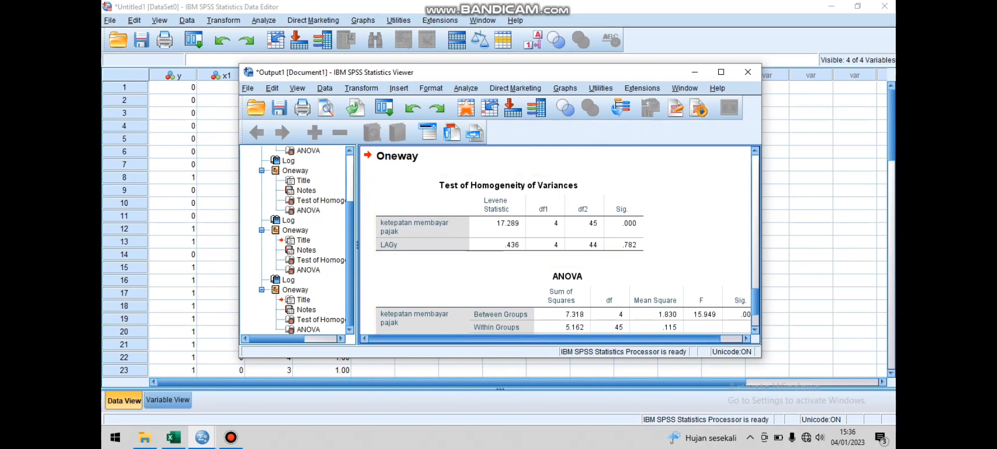
pyautogui.moveTo(544, 339); pyautogui.dragTo(556, 338)
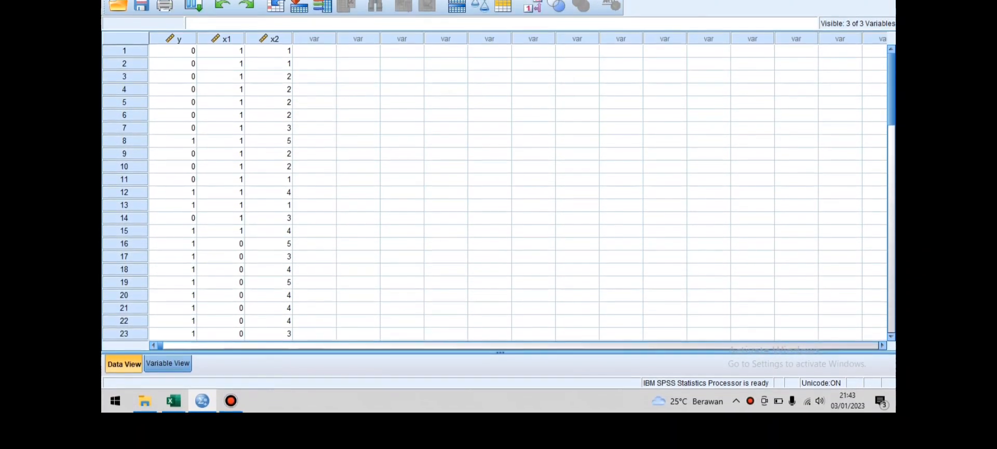
# Set up a Means comparison with ketepatan membayar pajak [y] as dependent and pengetahuan [x1] and kedisiplinan [x2] as independents
pyautogui.click(168, 328)
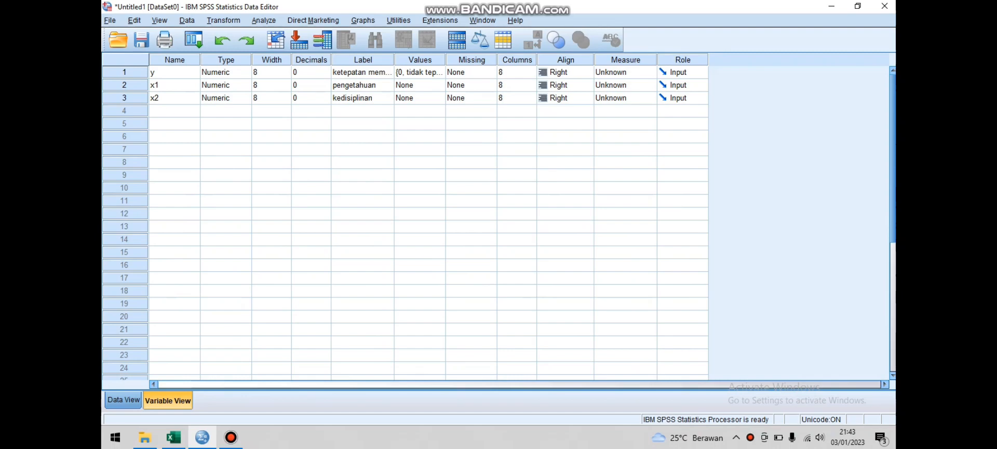
pyautogui.click(124, 400)
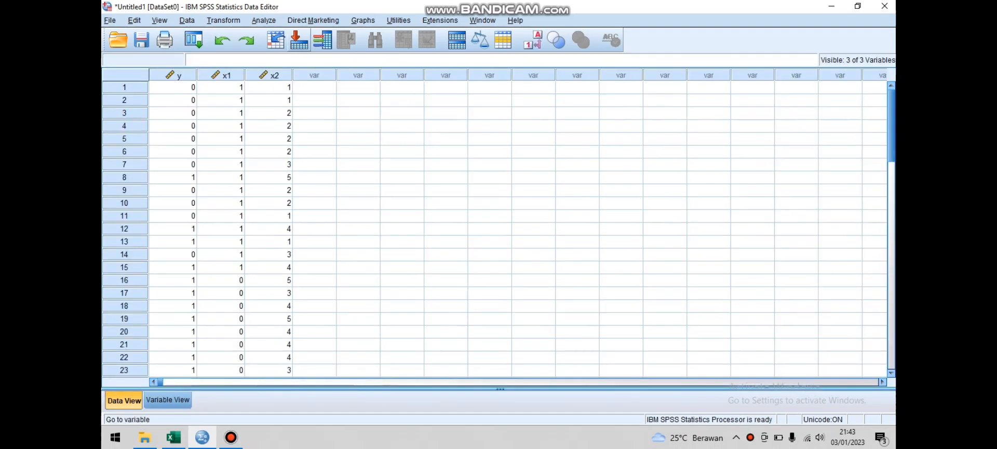
pyautogui.click(265, 21)
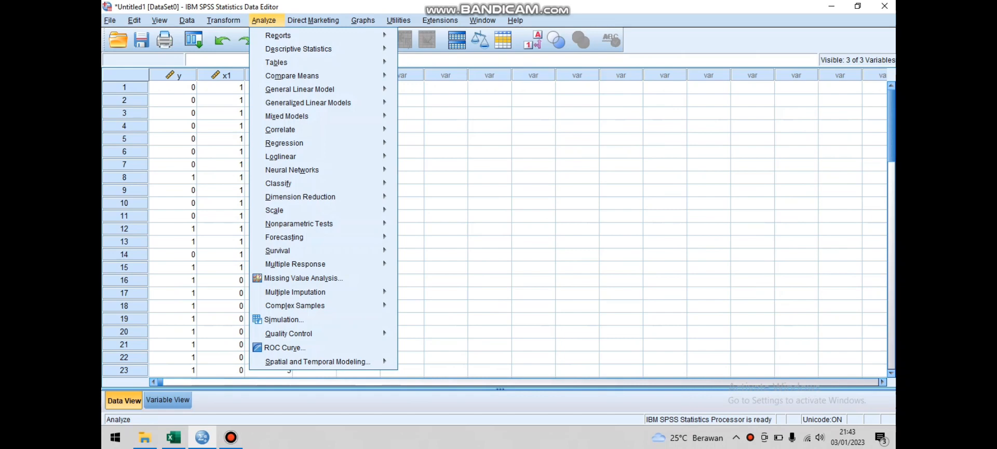
pyautogui.moveTo(312, 76)
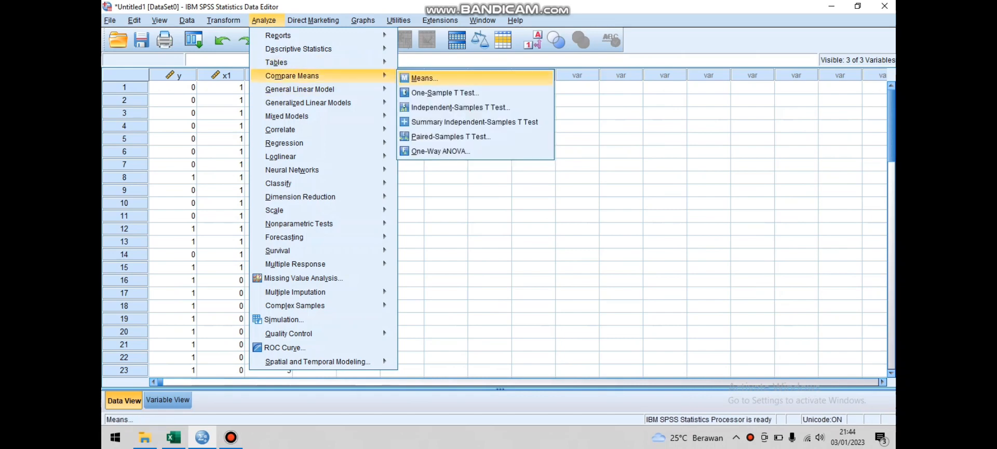
pyautogui.press('Return')
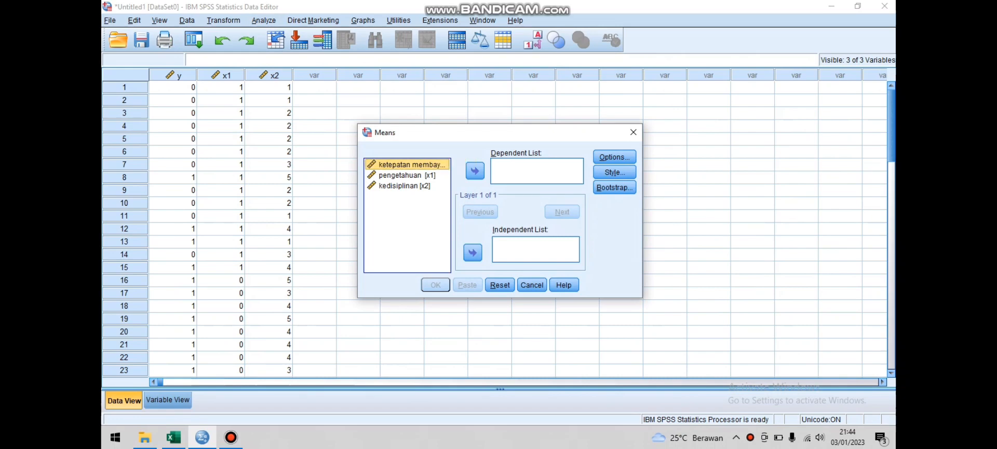
pyautogui.click(475, 171)
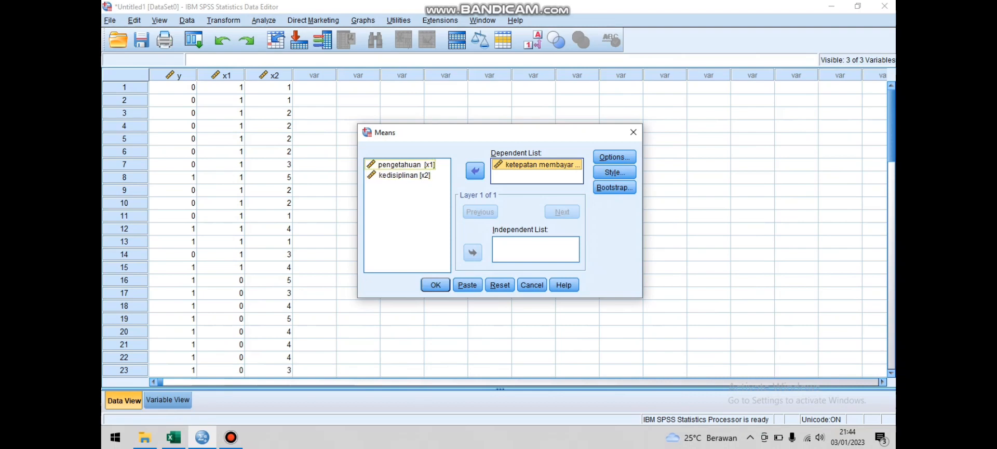
pyautogui.click(407, 164)
pyautogui.click(473, 253)
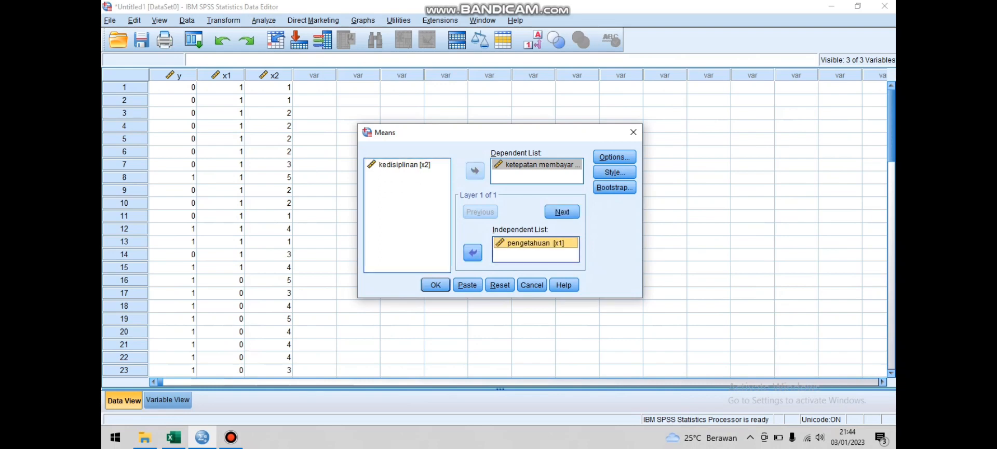
pyautogui.click(405, 165)
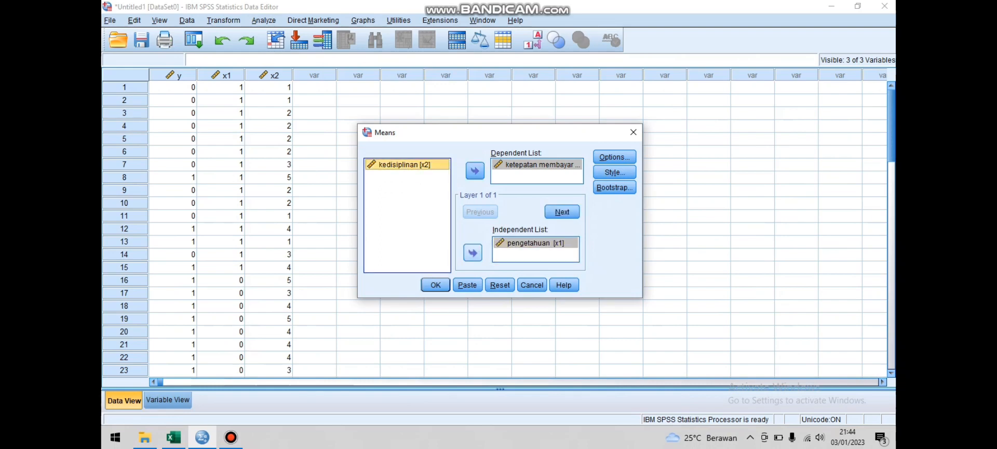
pyautogui.click(473, 252)
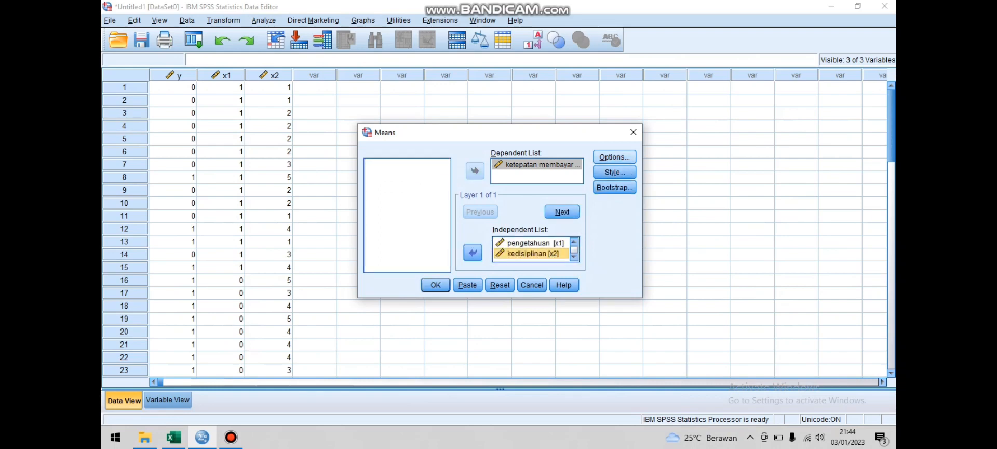
# Enable the test for linearity in the options of the Means comparison
pyautogui.click(614, 157)
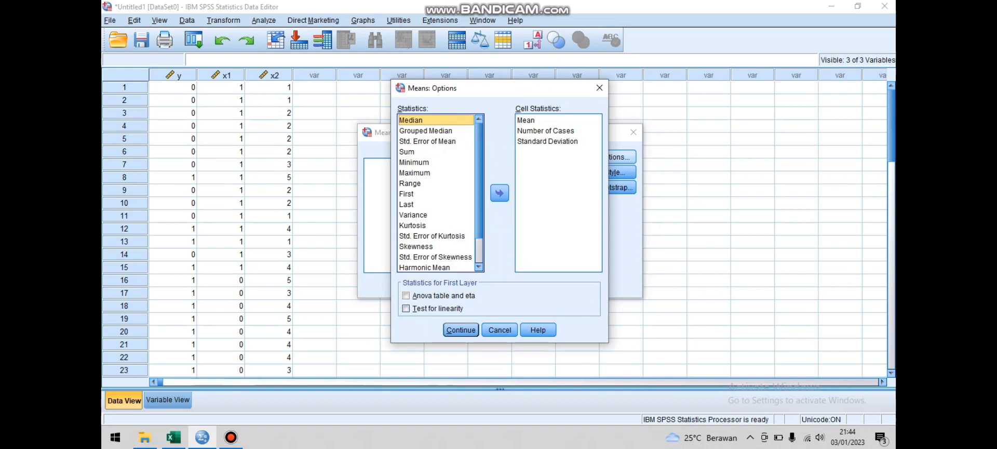
pyautogui.click(406, 308)
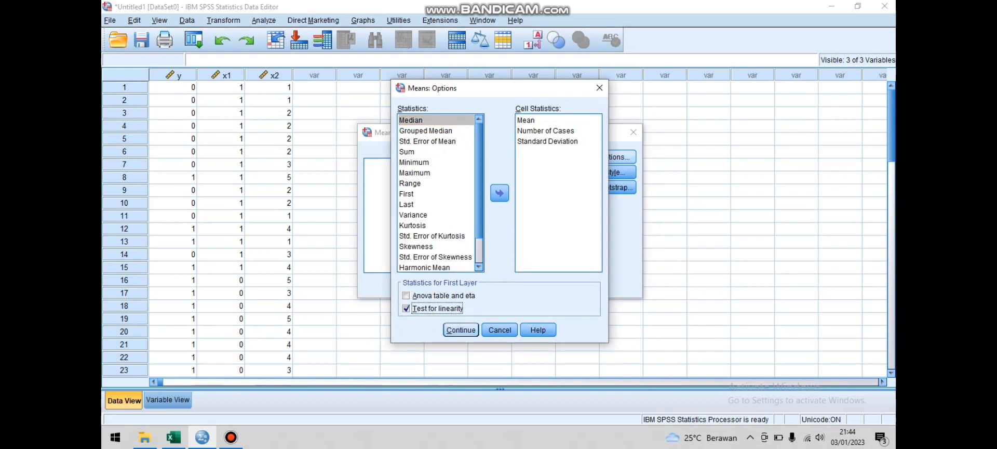
pyautogui.click(461, 330)
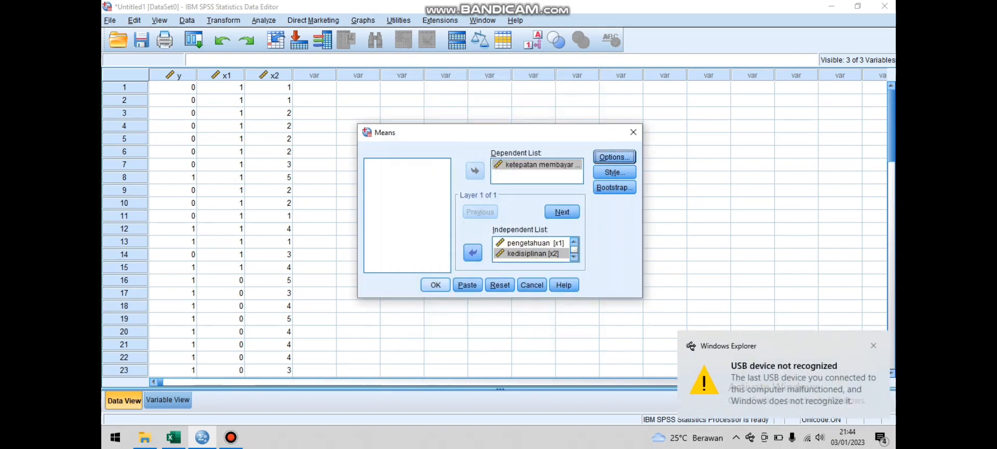
# Run the Means comparison and look through the case summary, reports, ANOVA and association tables for pengetahuan and kedisiplinan
pyautogui.click(435, 285)
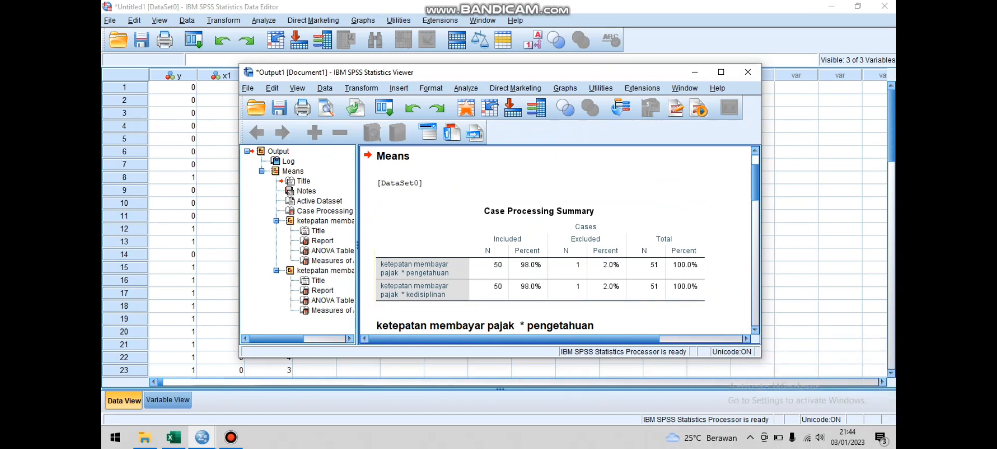
pyautogui.scroll(-20, 556, 239)
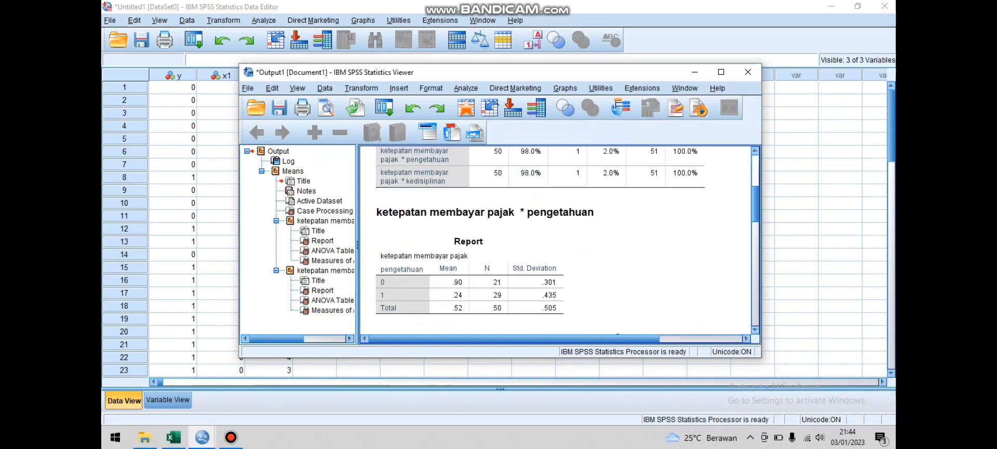
pyautogui.scroll(-3, 556, 239)
pyautogui.scroll(20, 556, 239)
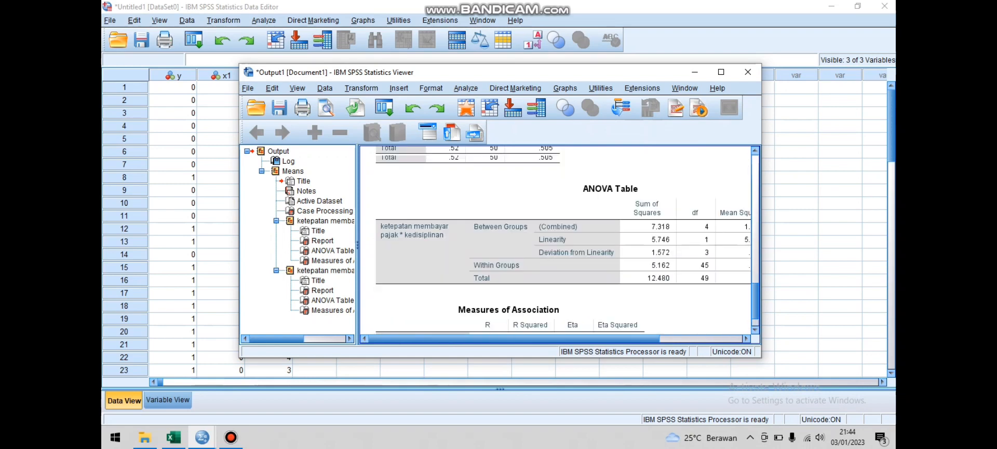
pyautogui.scroll(-4, 556, 239)
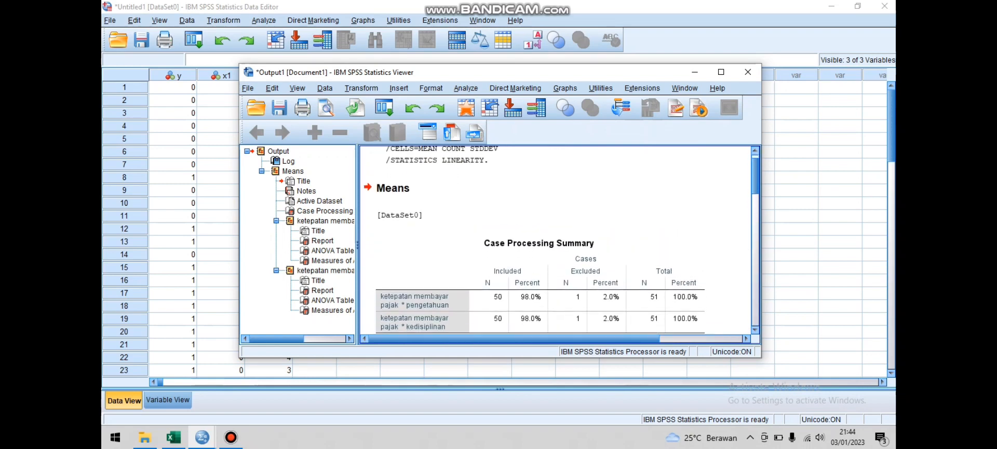
pyautogui.scroll(-2, 556, 238)
pyautogui.scroll(3, 556, 239)
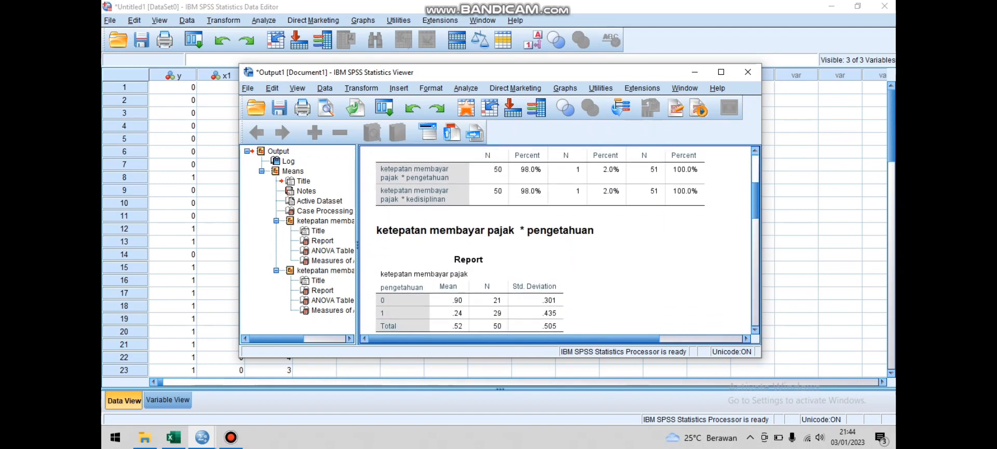
pyautogui.scroll(1, 556, 239)
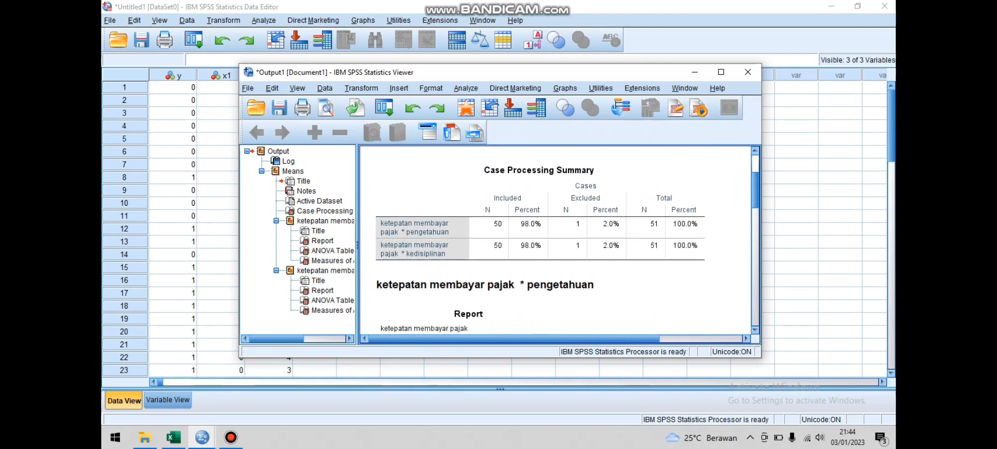
pyautogui.scroll(-6, 556, 239)
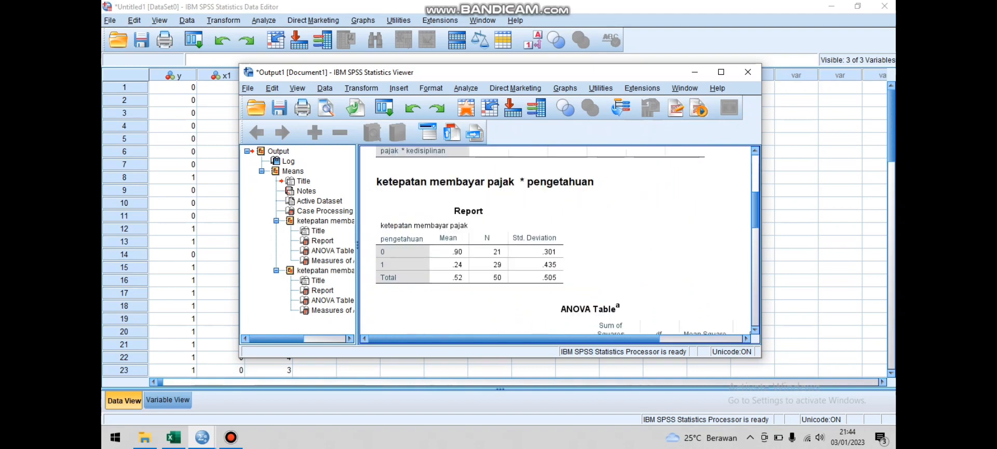
pyautogui.scroll(-8, 556, 239)
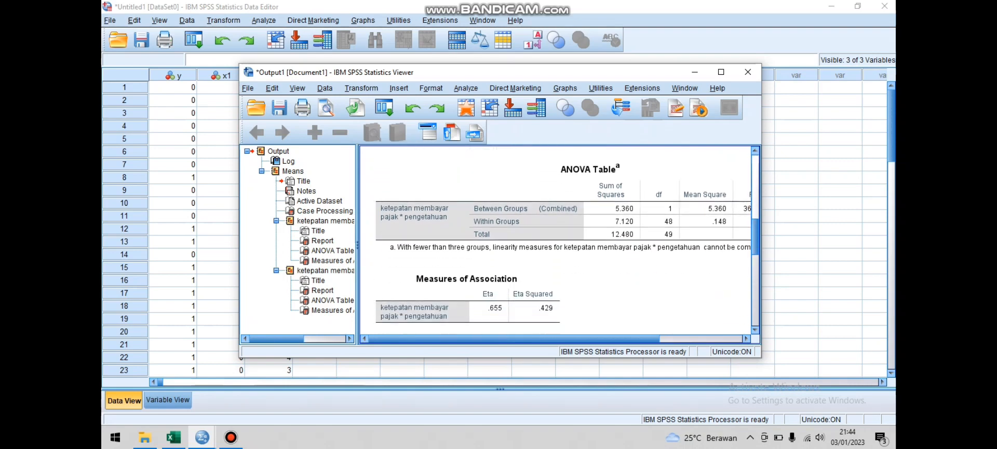
pyautogui.scroll(-4, 556, 239)
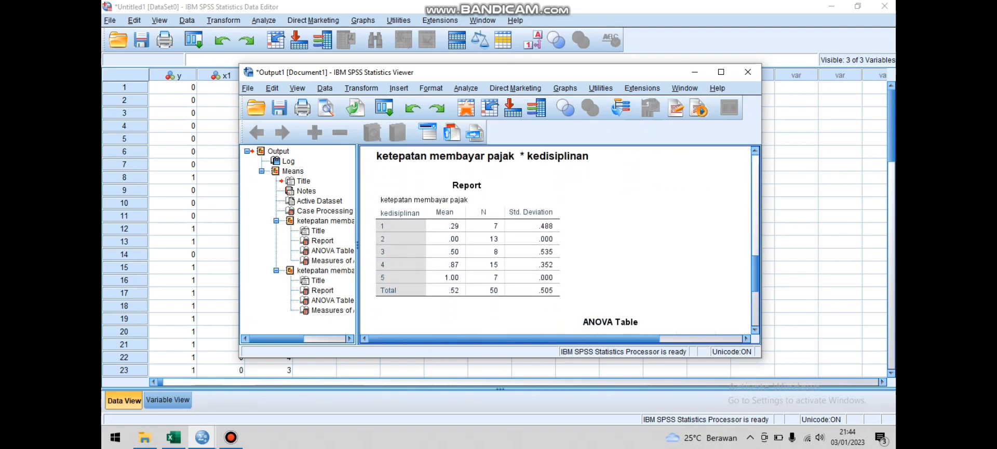
# Examine the ANOVA table for ketepatan membayar pajak by pengetahuan, including its F and Sig. columns and the linearity footnote
pyautogui.scroll(8, 556, 239)
pyautogui.scroll(5, 556, 239)
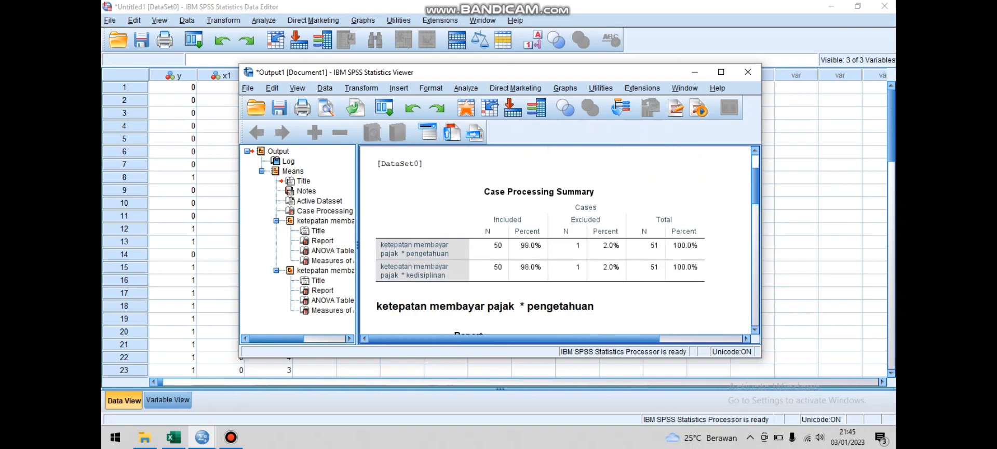
pyautogui.scroll(-5, 556, 239)
pyautogui.scroll(-4, 556, 239)
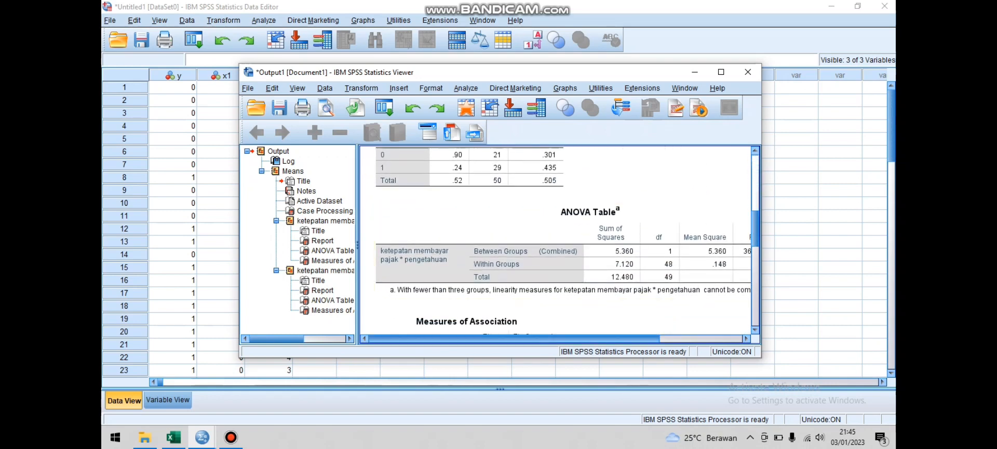
pyautogui.hscroll(4, 556, 239)
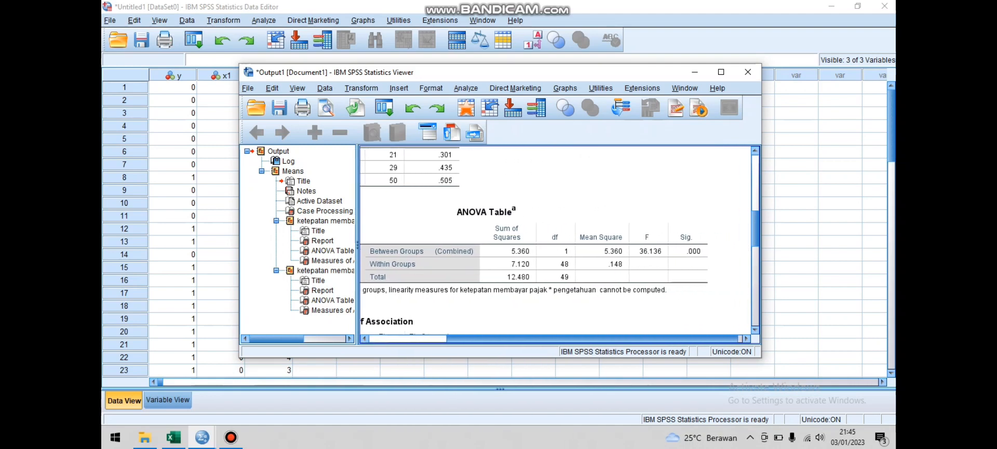
pyautogui.moveTo(592, 339); pyautogui.dragTo(594, 338)
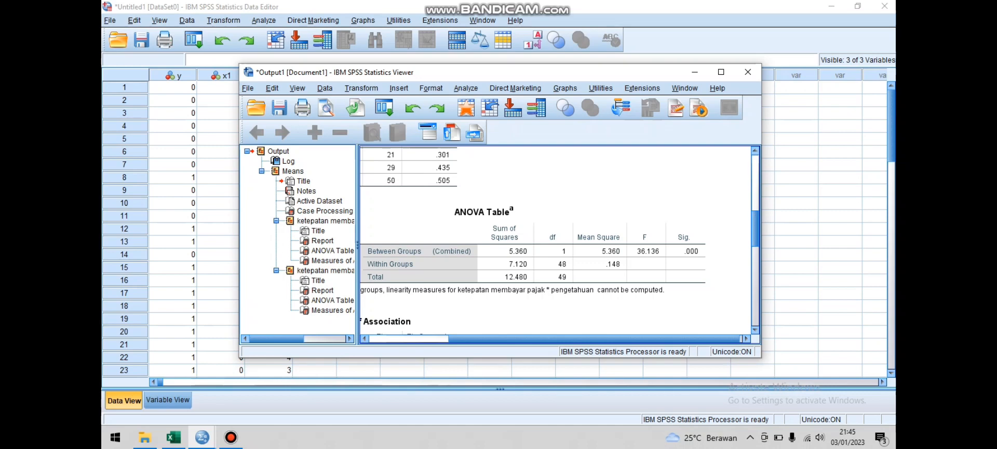
pyautogui.scroll(5, 556, 239)
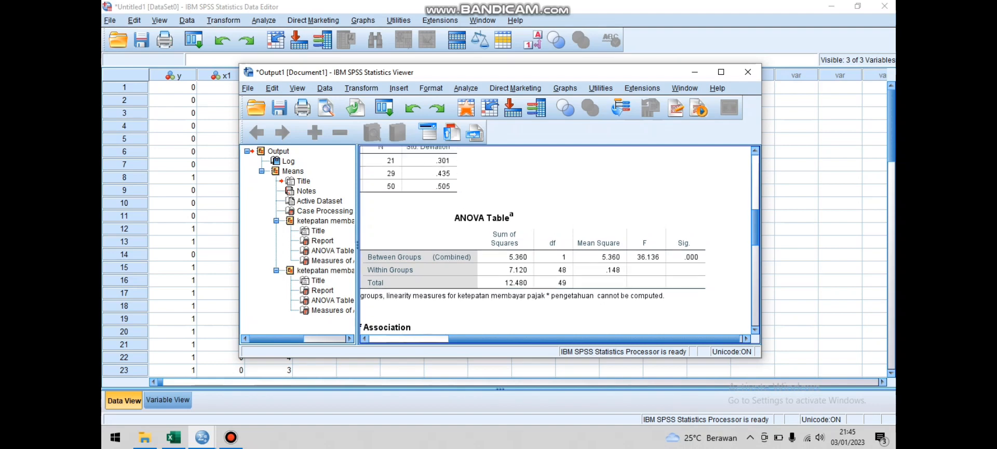
# Examine the Linearity and Deviation from Linearity rows in the ANOVA table for ketepatan membayar pajak by kedisiplinan
pyautogui.scroll(-4, 556, 239)
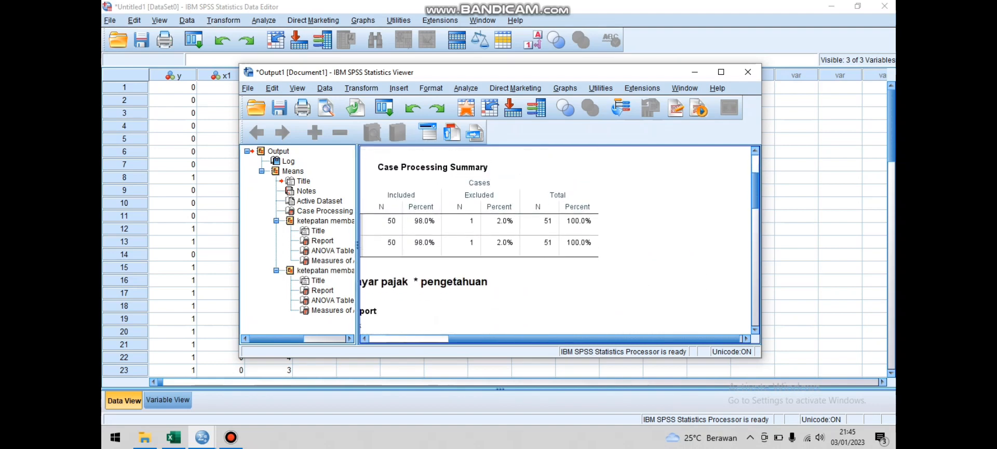
pyautogui.scroll(-6, 555, 239)
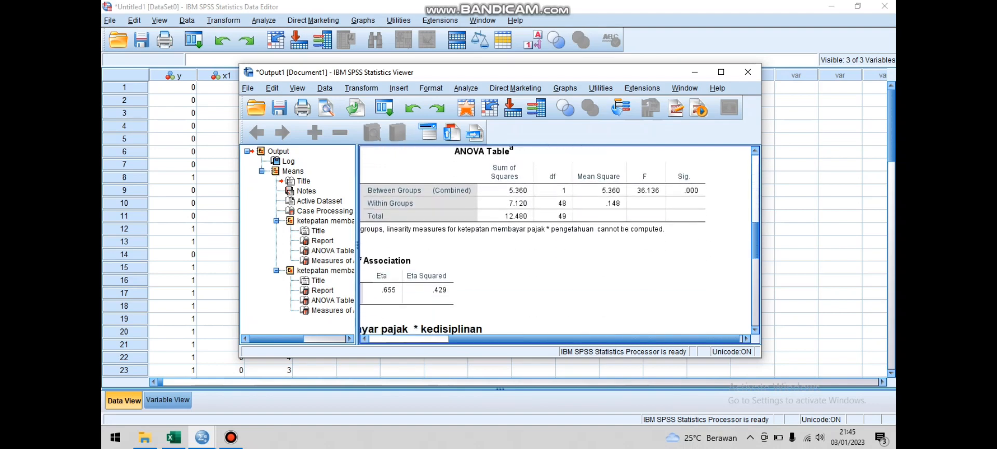
pyautogui.scroll(-6, 556, 239)
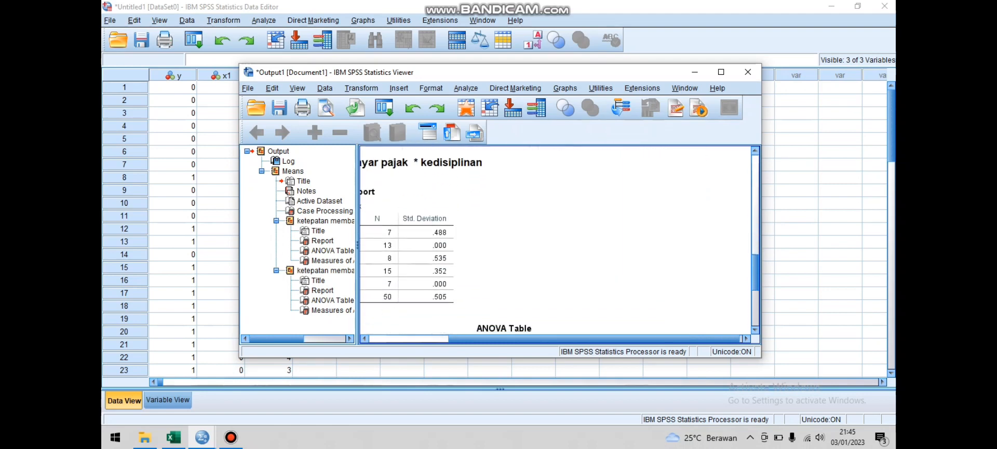
pyautogui.scroll(-1, 555, 238)
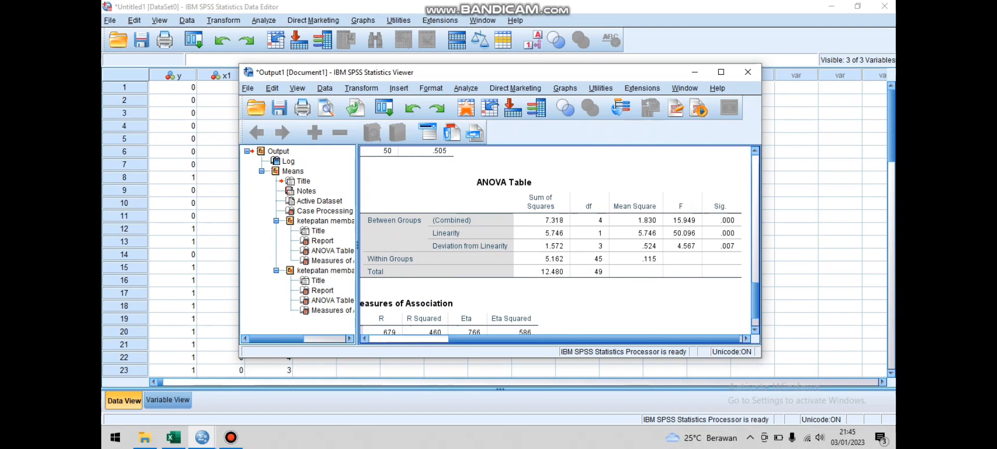
pyautogui.scroll(5, 553, 239)
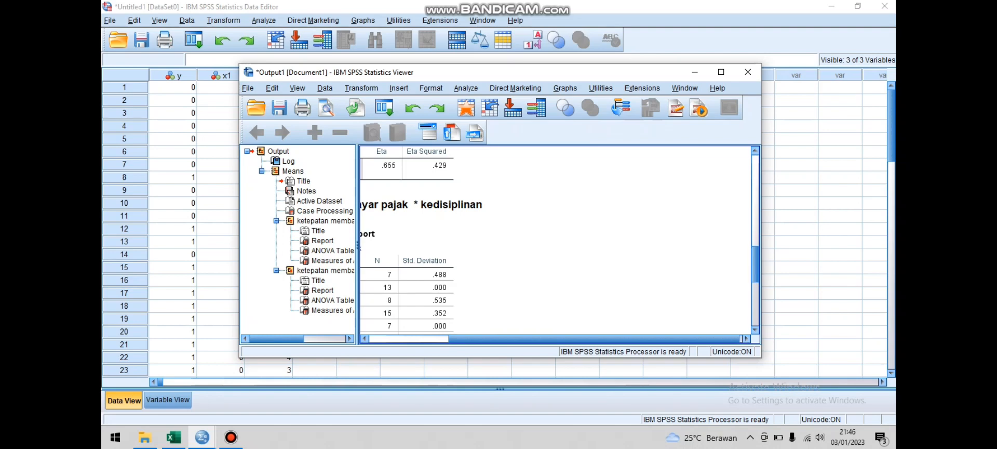
pyautogui.scroll(1, 554, 239)
pyautogui.scroll(-3, 553, 238)
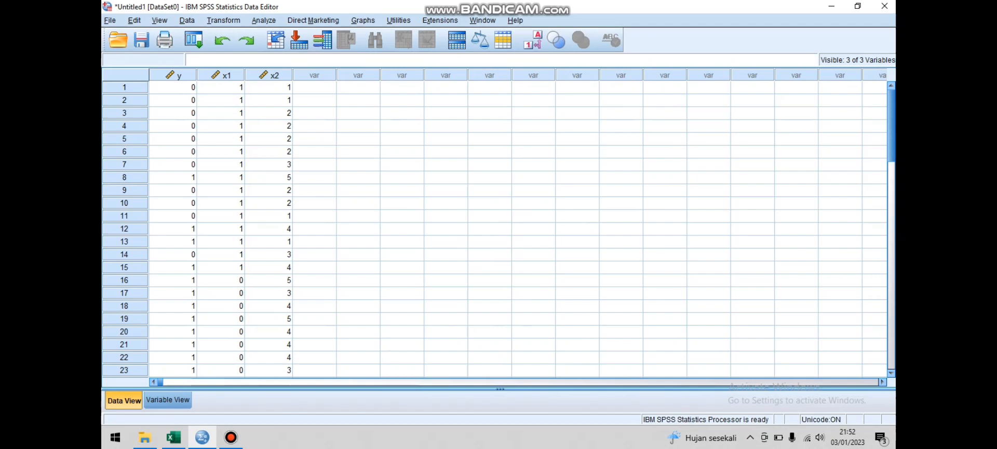
# Set up a linear regression of ketepatan membayar pajak [y] on pengetahuan [x1] and kedisiplinan [x2] with the Enter method
pyautogui.click(264, 21)
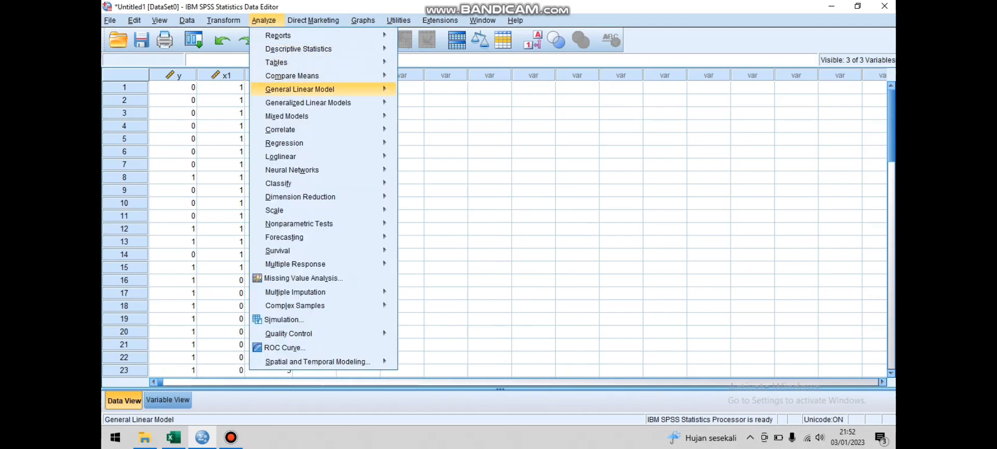
pyautogui.moveTo(311, 143)
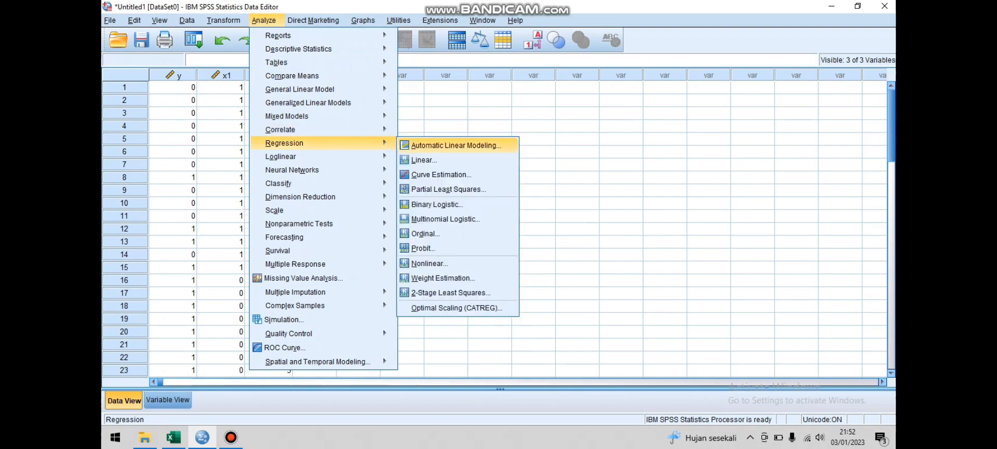
pyautogui.click(424, 160)
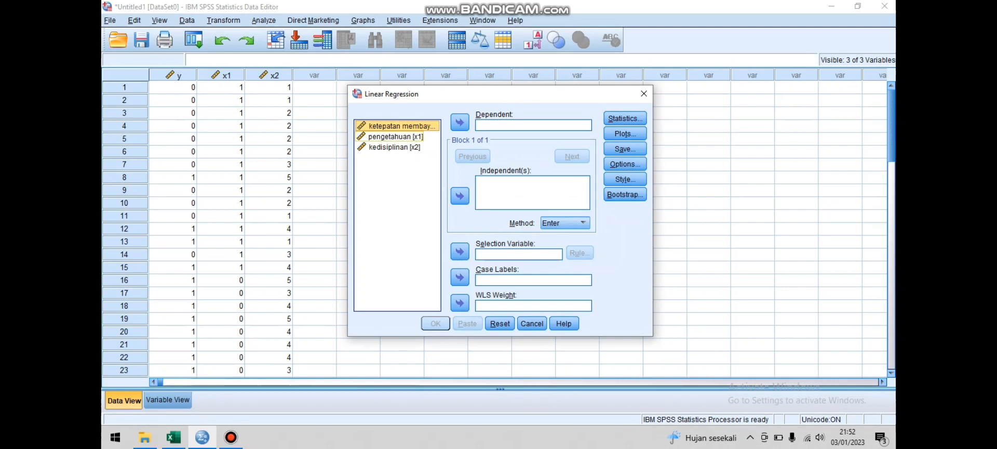
pyautogui.click(397, 137)
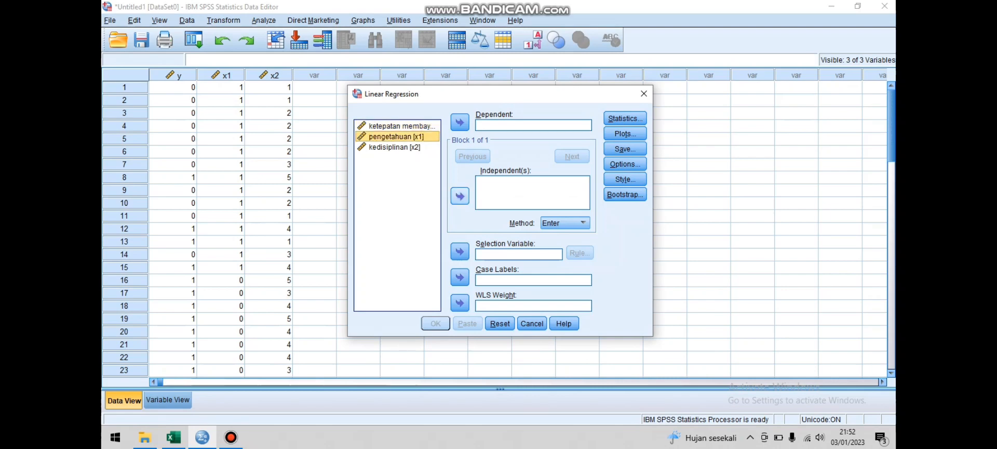
pyautogui.click(459, 196)
pyautogui.click(395, 147)
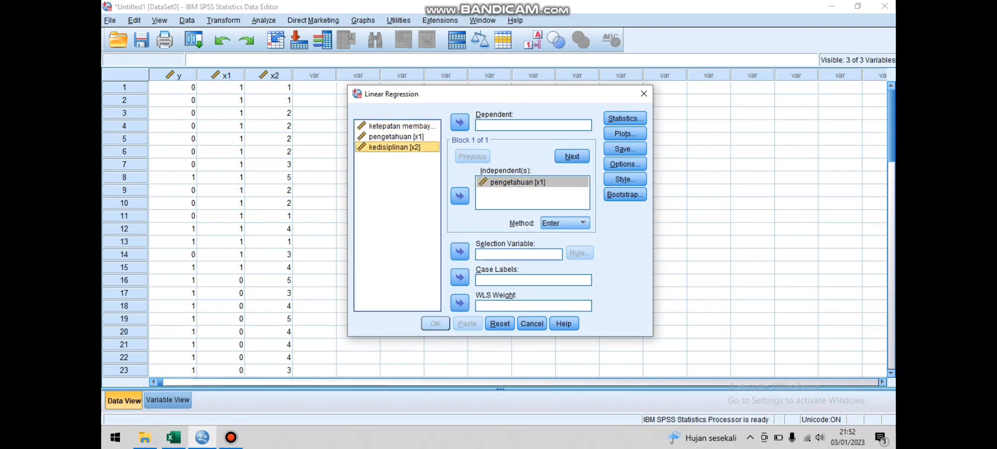
pyautogui.click(460, 196)
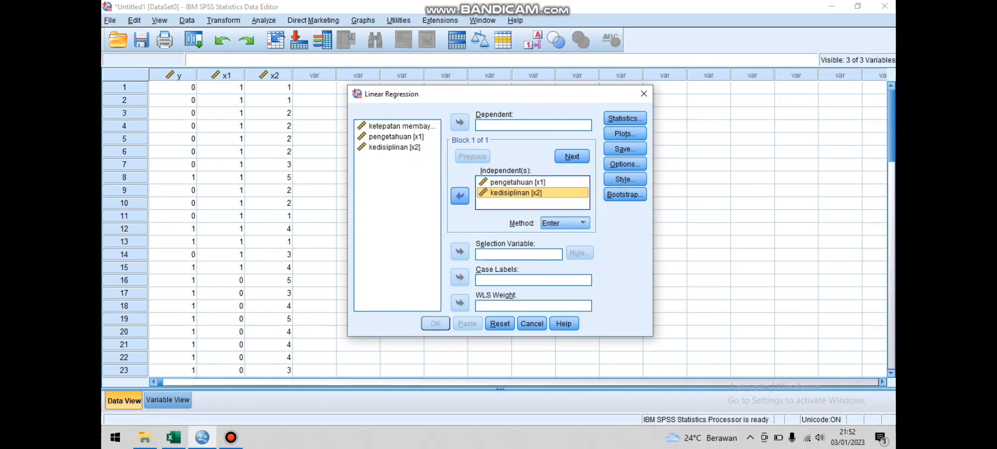
pyautogui.click(402, 126)
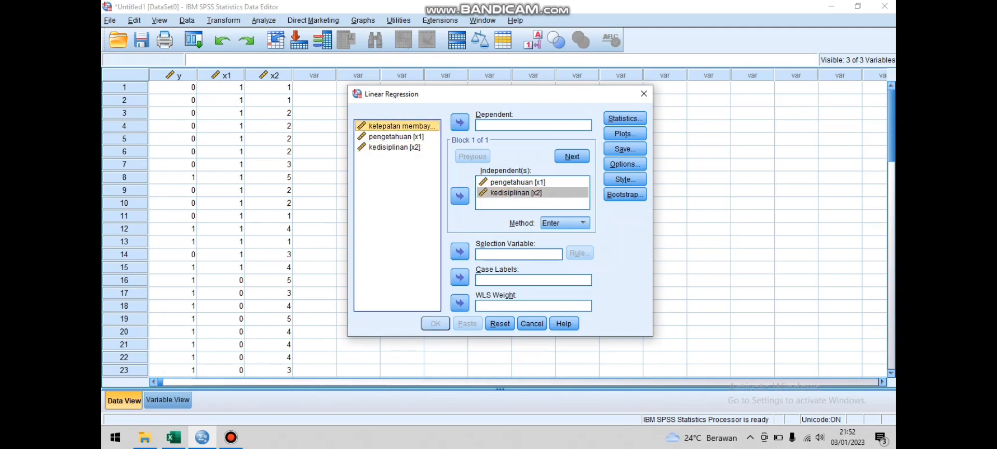
pyautogui.click(459, 123)
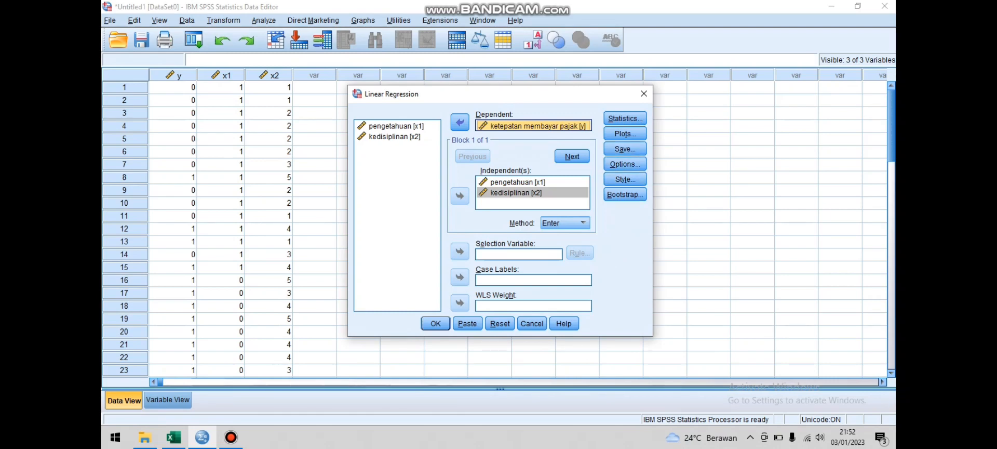
pyautogui.click(568, 223)
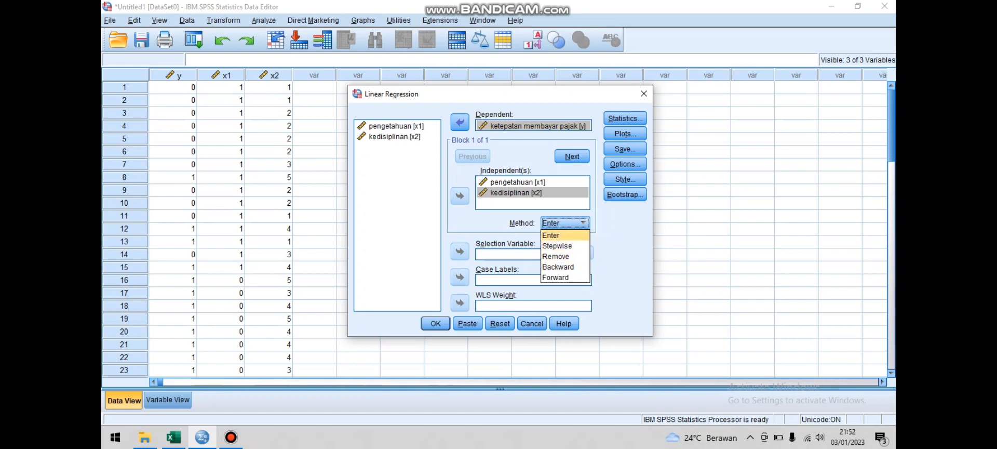
pyautogui.click(564, 235)
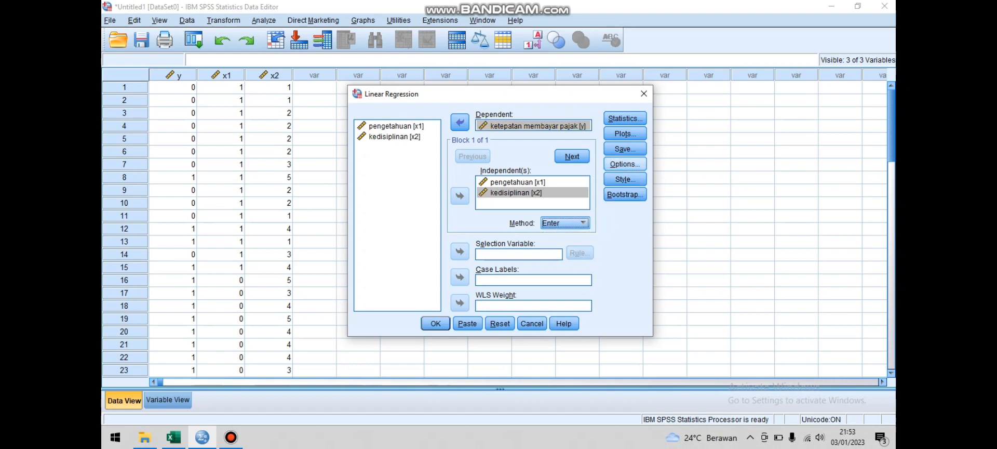
# Keep Estimates and Model fit as the regression statistics, run the linear regression and review its Model Summary
pyautogui.click(625, 118)
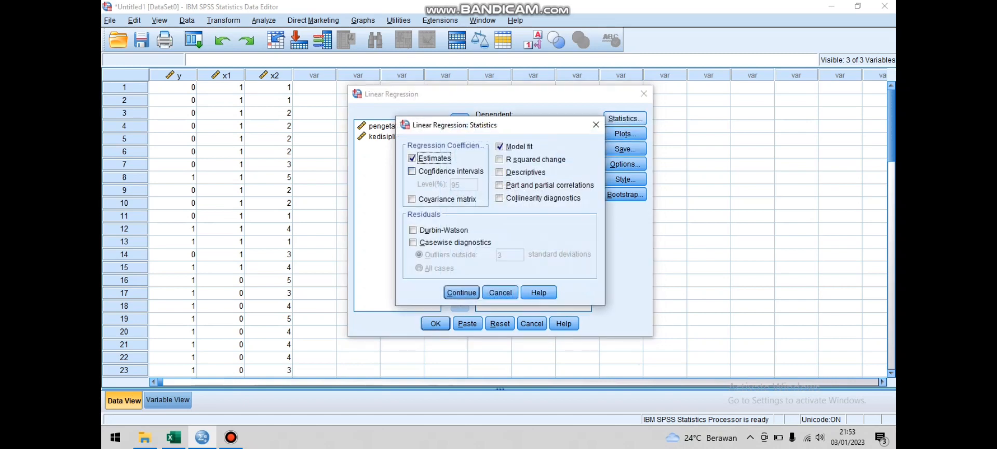
pyautogui.click(412, 158)
pyautogui.click(412, 157)
pyautogui.click(500, 146)
pyautogui.click(499, 146)
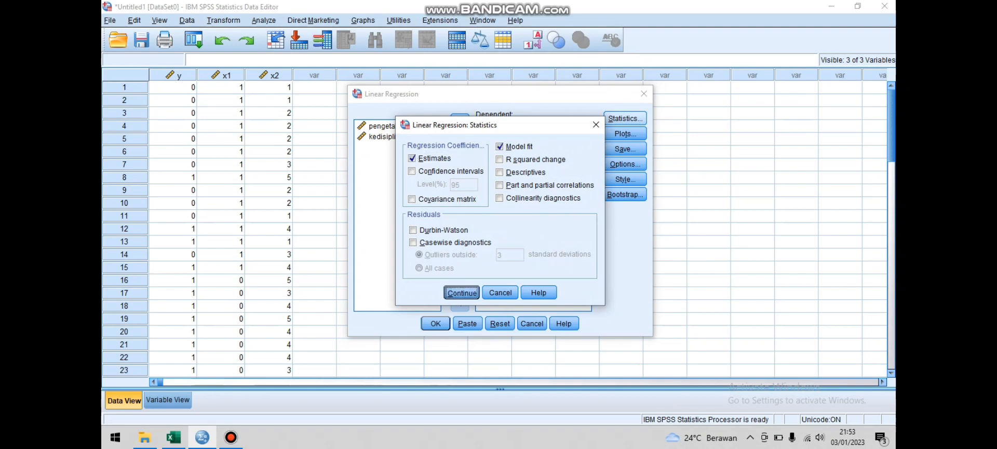
pyautogui.click(461, 292)
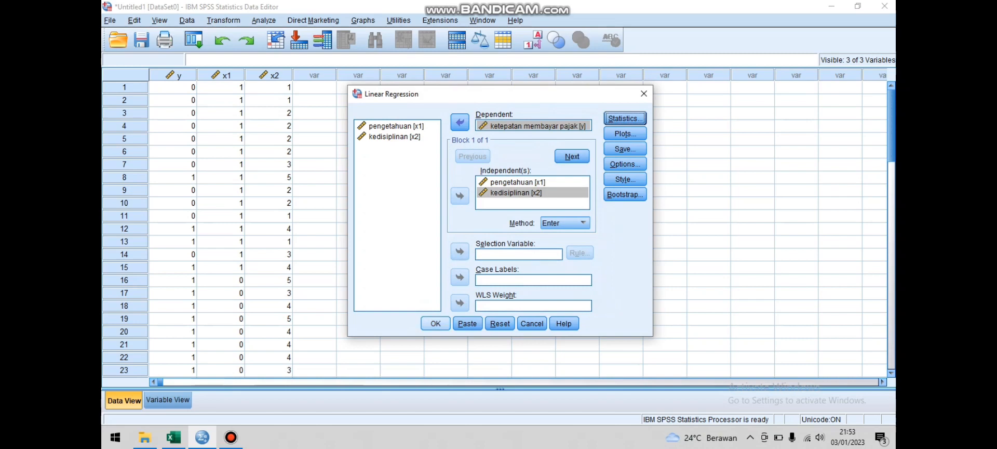
pyautogui.click(435, 324)
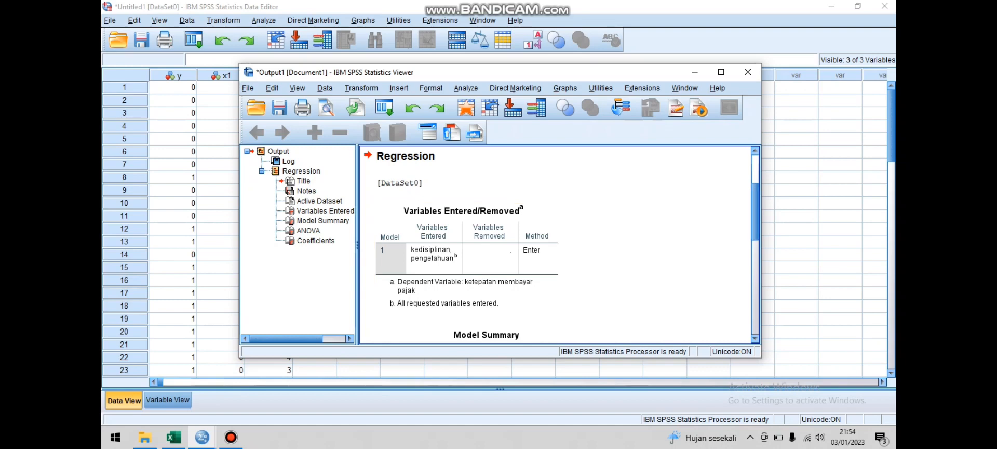
pyautogui.scroll(-5, 556, 244)
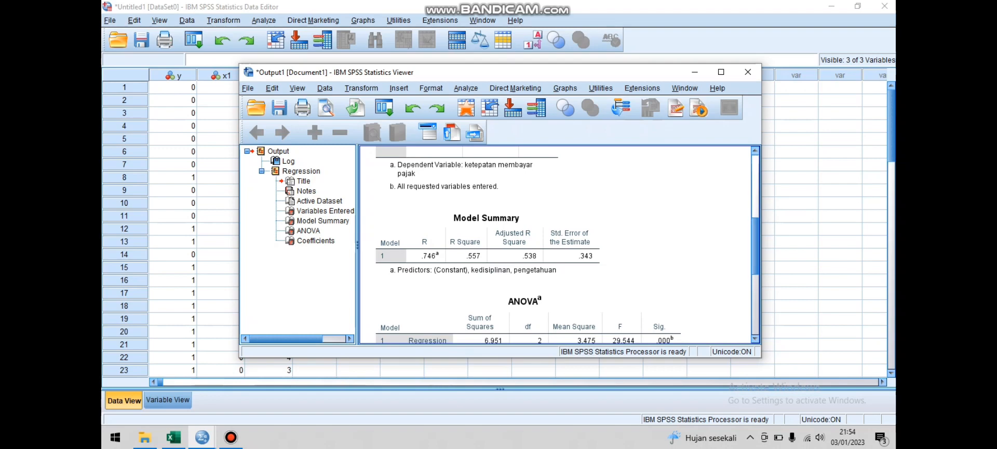
# Review the ANOVA and Coefficients tables of the linear regression of ketepatan membayar pajak on kedisiplinan and pengetahuan
pyautogui.scroll(-5, 555, 244)
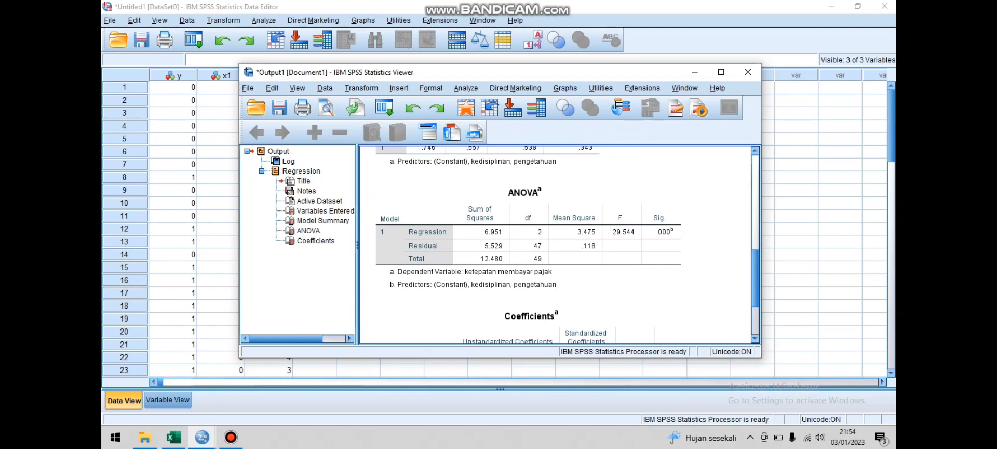
pyautogui.scroll(-4, 556, 244)
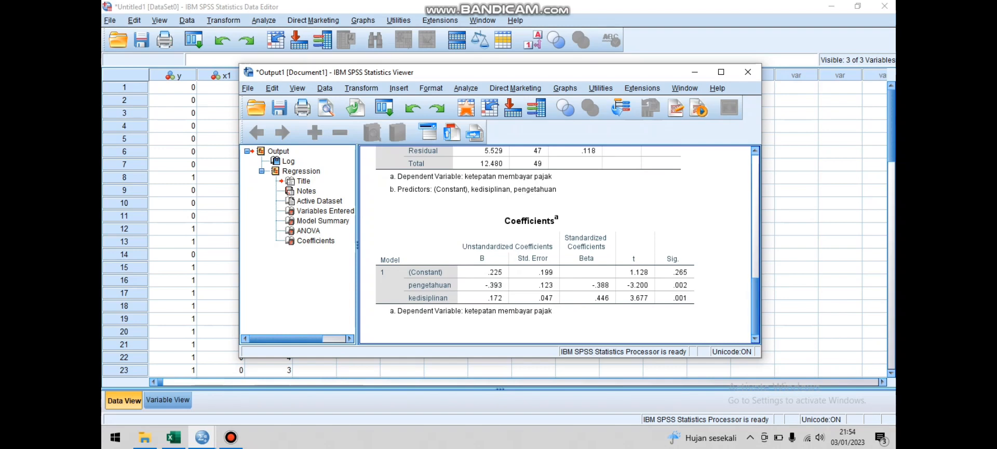
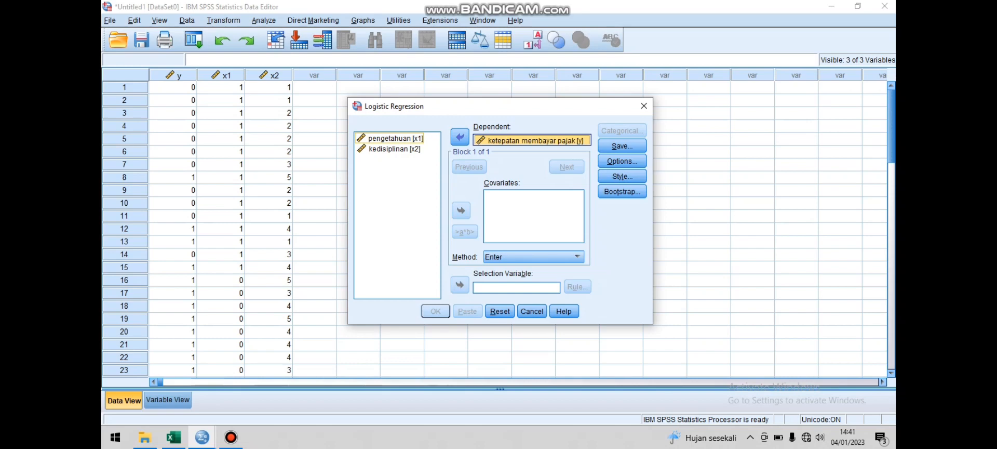
# Add pengetahuan [x1] and kedisiplinan [x2] as covariates of the logistic regression on ketepatan membayar pajak [y], keeping the Enter method
pyautogui.click(395, 138)
pyautogui.click(461, 210)
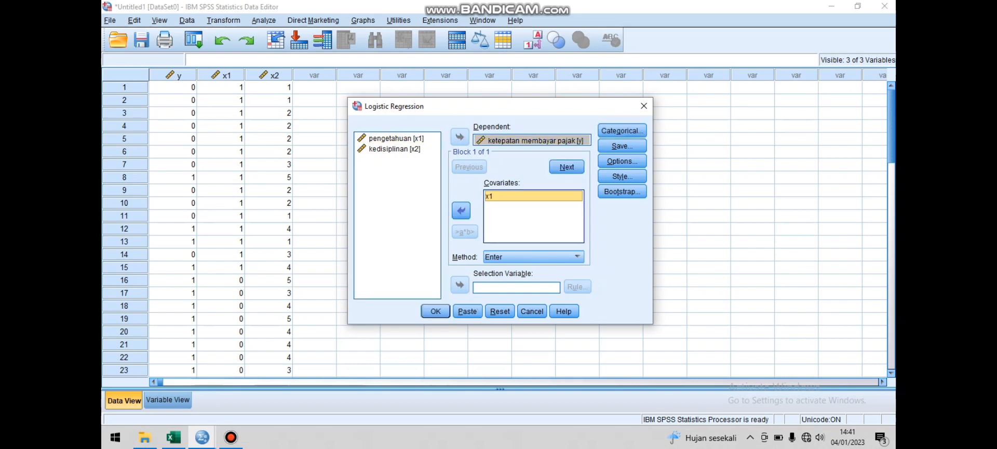
pyautogui.click(395, 149)
pyautogui.click(460, 210)
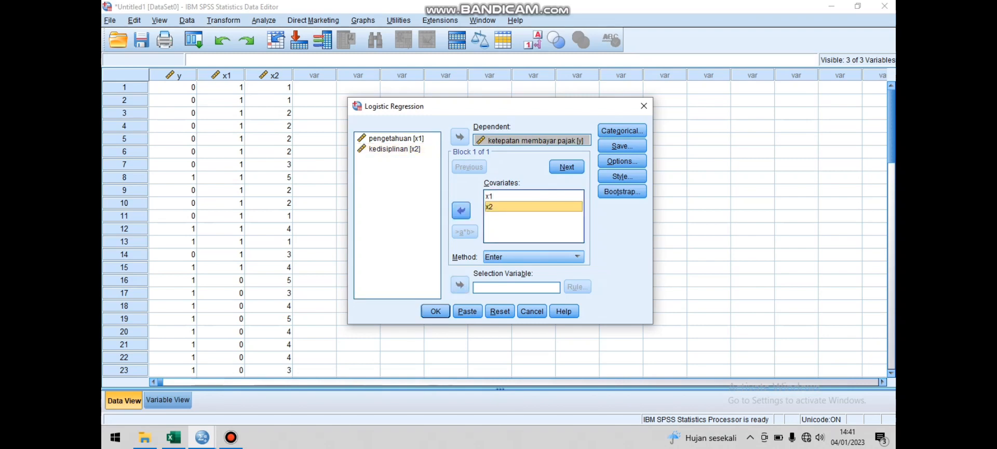
# Enable classification plots, Hosmer-Lemeshow goodness-of-fit, casewise listing of residuals, correlations of estimates and iteration history, and run the logistic regression
pyautogui.click(622, 161)
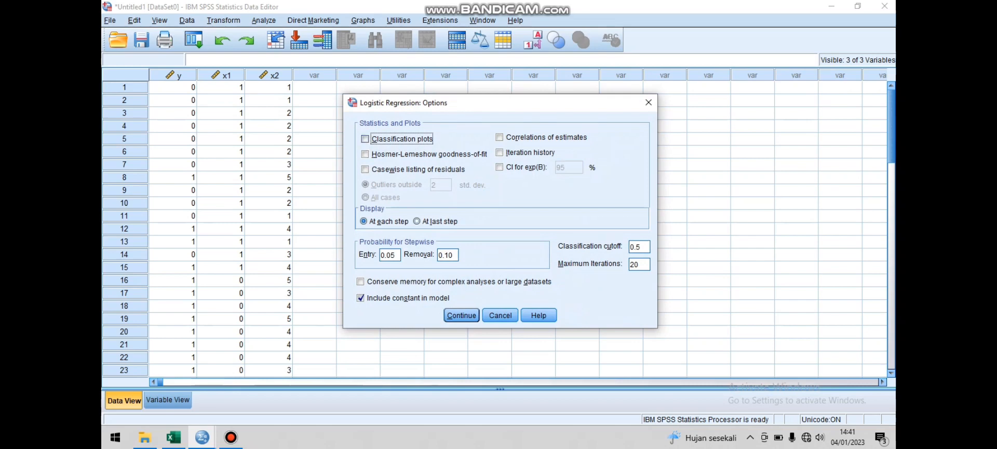
pyautogui.click(365, 139)
pyautogui.click(365, 153)
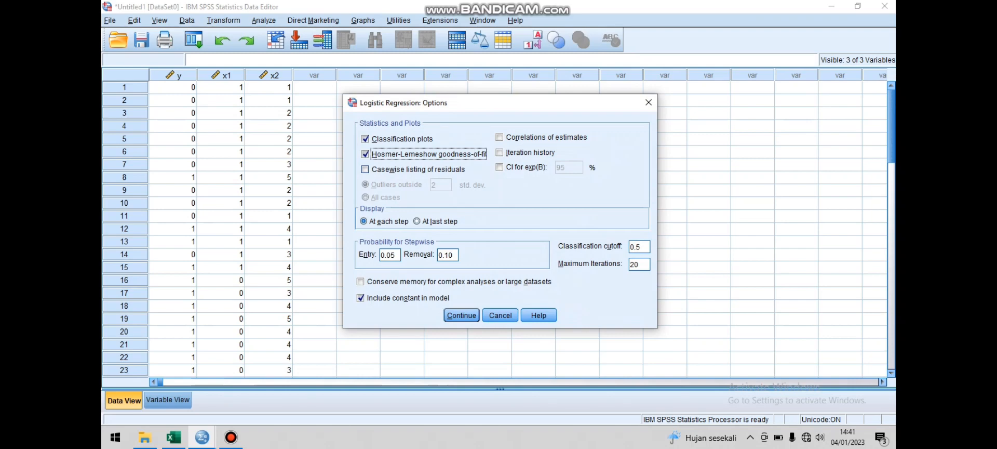
pyautogui.click(365, 169)
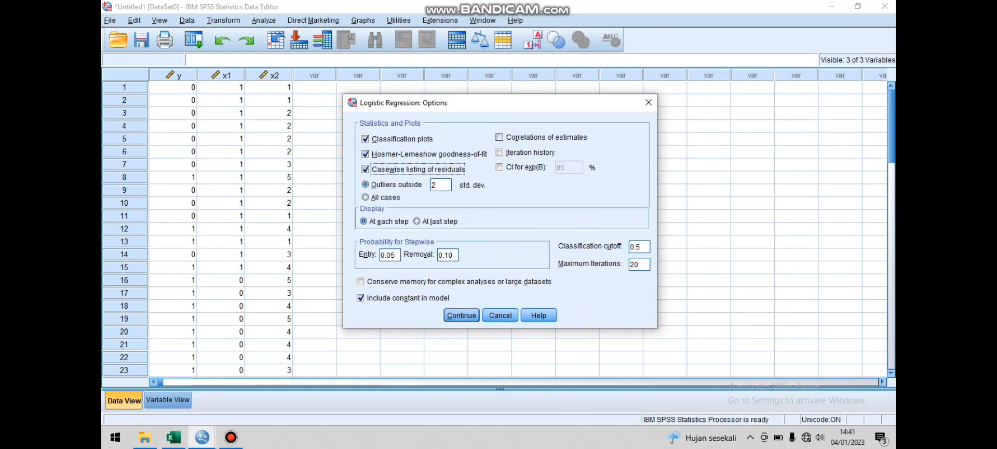
pyautogui.click(500, 137)
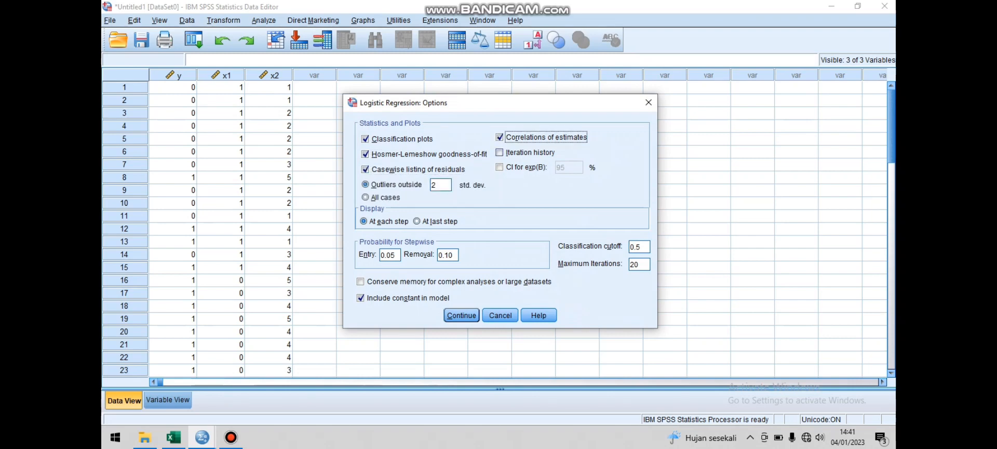
pyautogui.click(499, 152)
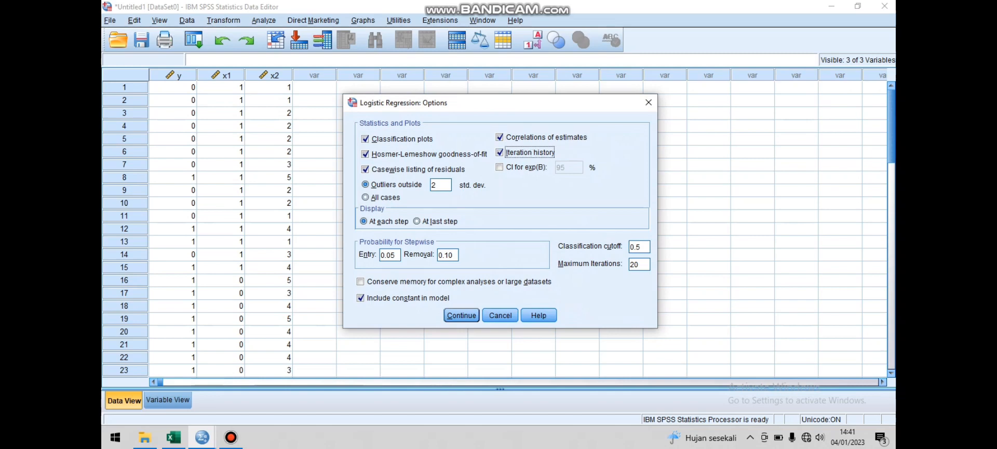
pyautogui.click(461, 315)
pyautogui.click(436, 311)
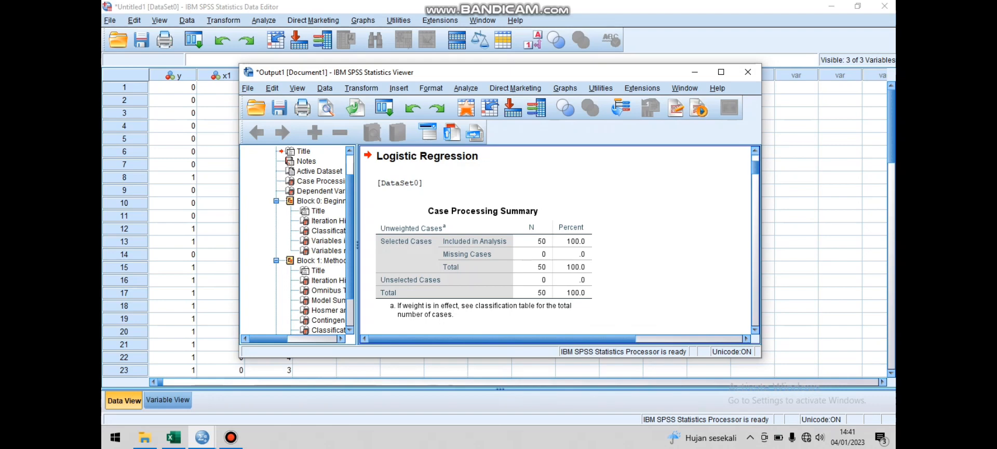
# Review the logistic regression's Case Processing Summary, Dependent Variable Encoding and the Block 0 tables of variables in and not in the equation
pyautogui.click(483, 260)
pyautogui.click(483, 260)
pyautogui.scroll(-5, 555, 239)
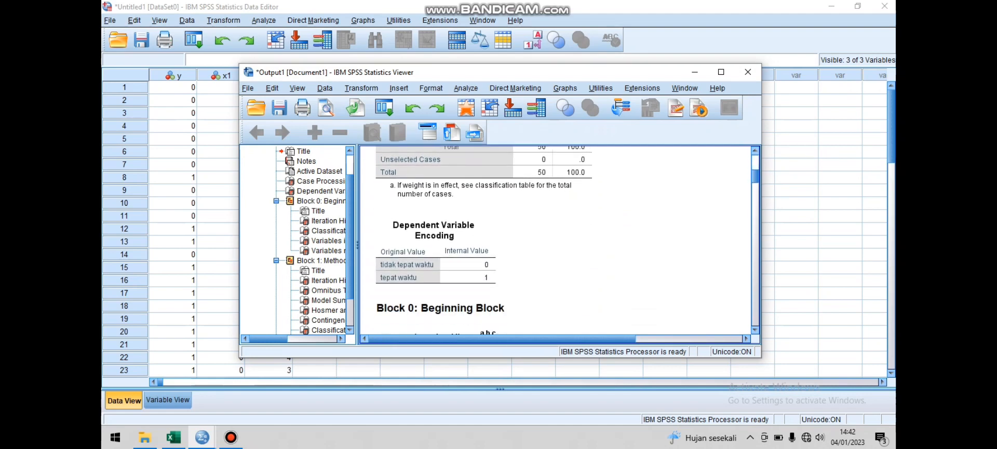
pyautogui.scroll(-1, 556, 239)
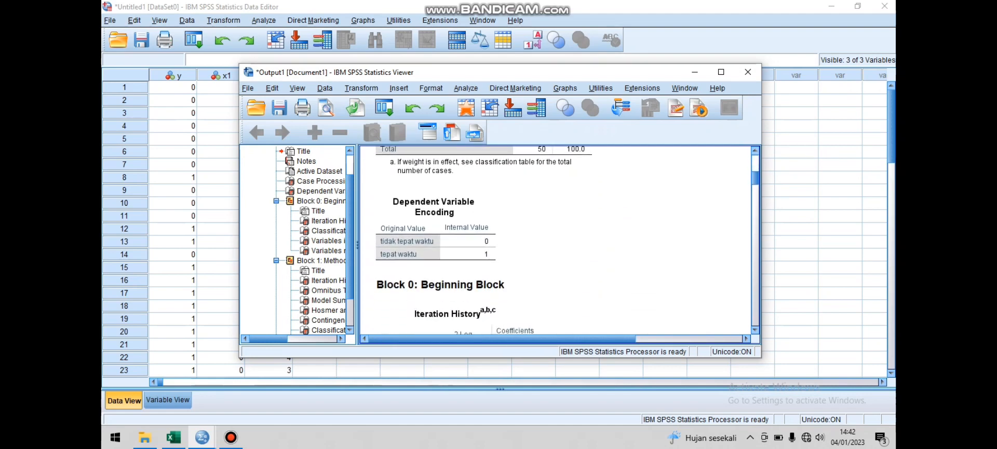
pyautogui.scroll(1, 556, 239)
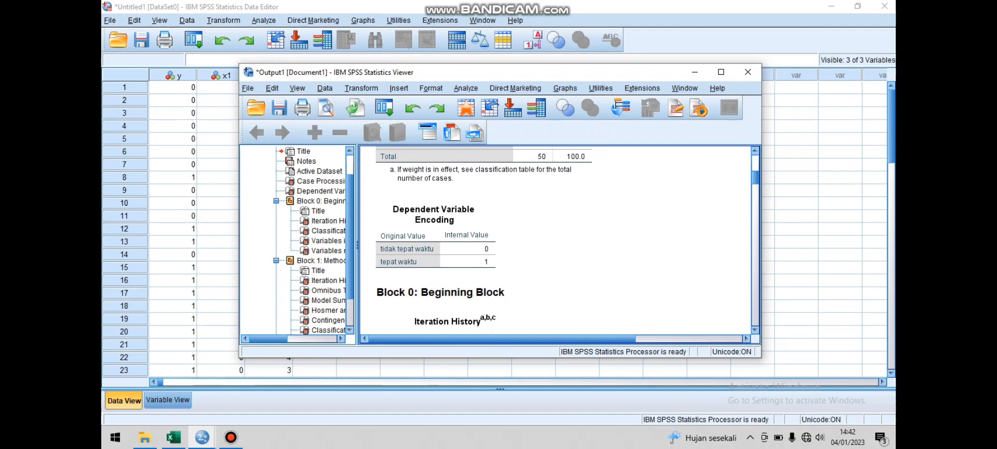
pyautogui.scroll(-6, 555, 239)
pyautogui.scroll(-8, 556, 238)
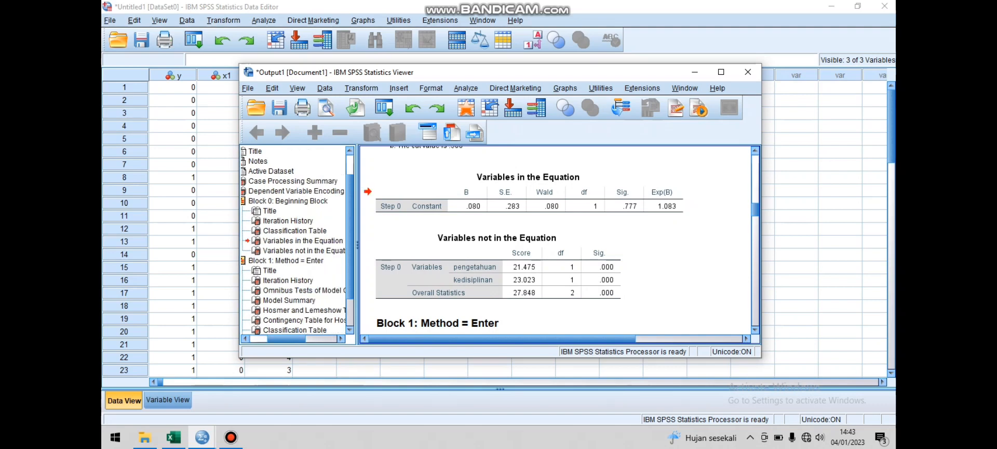
# Examine the Block 1 output from Iteration History through the Hosmer and Lemeshow Test, Classification Table and Variables in the Equation to the Correlation Matrix
pyautogui.scroll(-3, 555, 240)
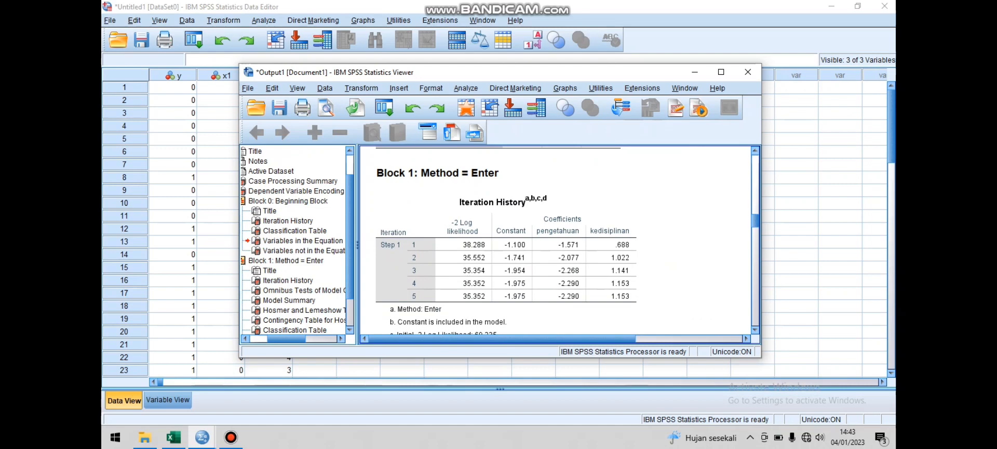
pyautogui.scroll(-3, 556, 240)
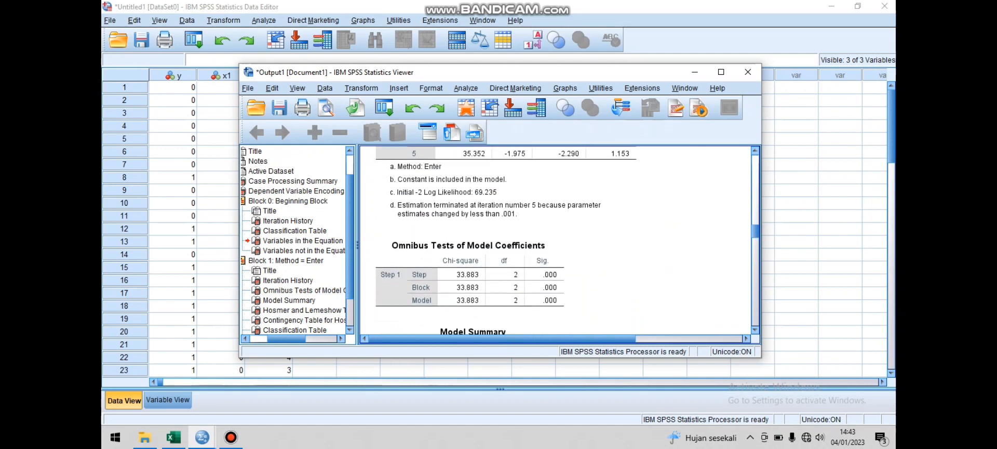
pyautogui.scroll(-5, 556, 240)
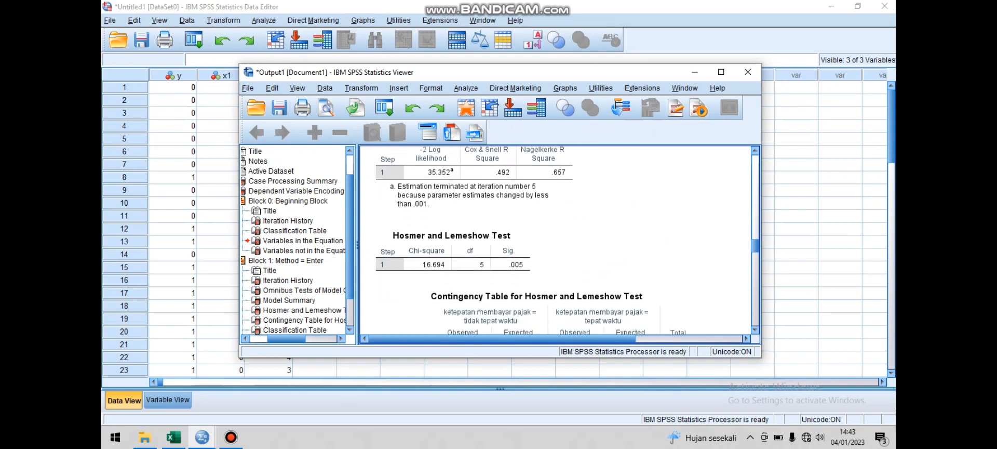
pyautogui.scroll(-4, 556, 240)
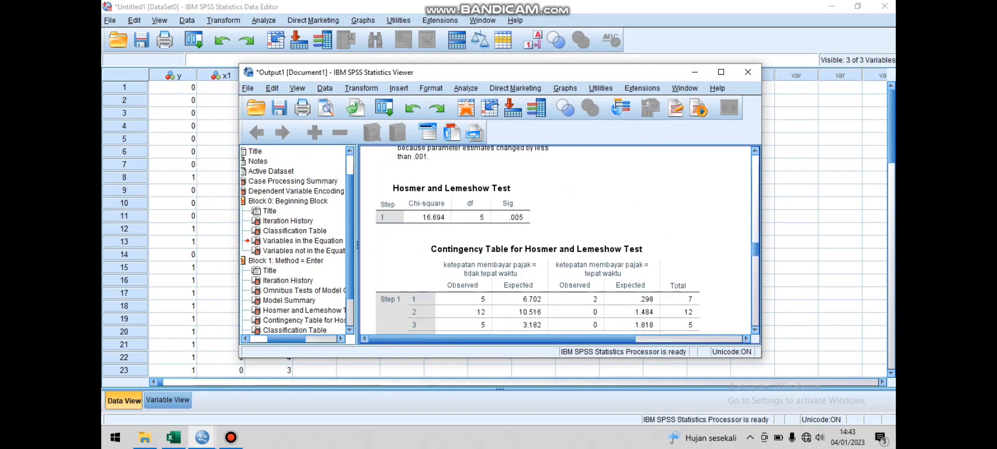
pyautogui.scroll(-4, 555, 240)
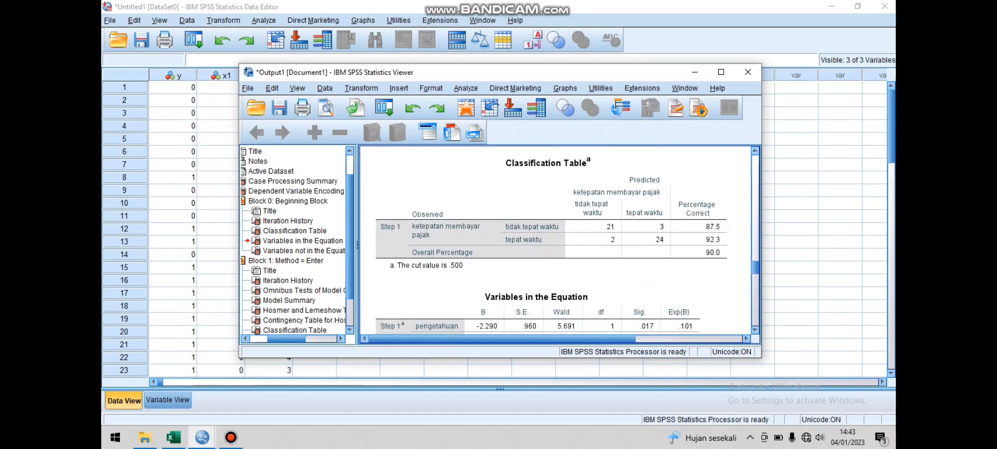
pyautogui.scroll(-1, 556, 240)
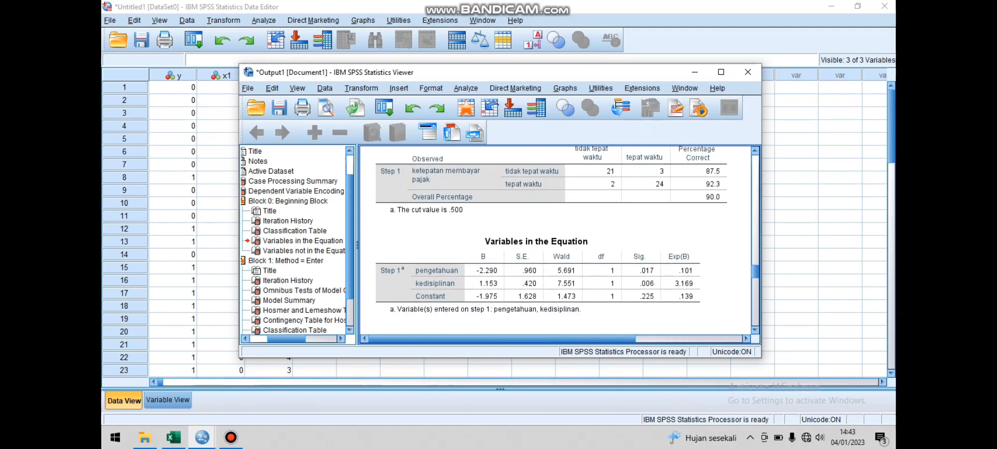
pyautogui.scroll(-1, 556, 240)
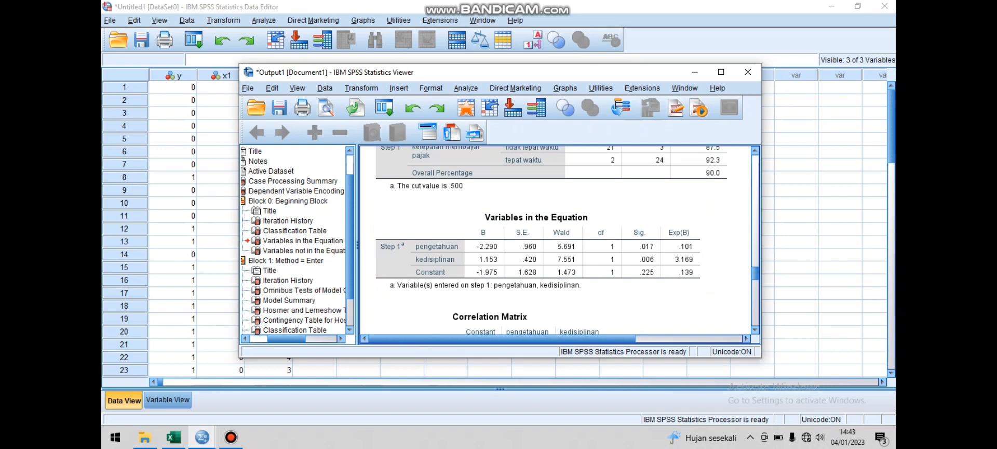
pyautogui.scroll(-10, 556, 239)
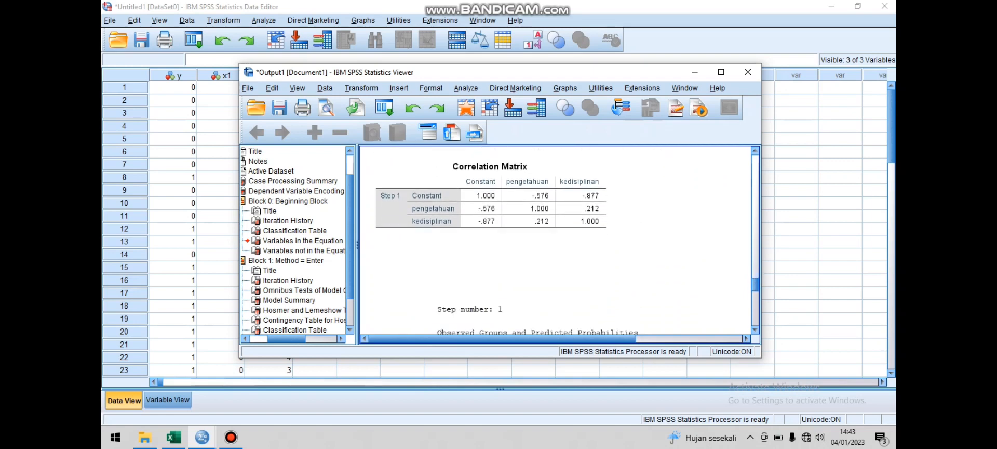
# Return to the Block 1 Omnibus Tests of Model Coefficients and compare them with the Model Summary and the Hosmer and Lemeshow Test
pyautogui.scroll(12, 556, 239)
pyautogui.scroll(12, 556, 239)
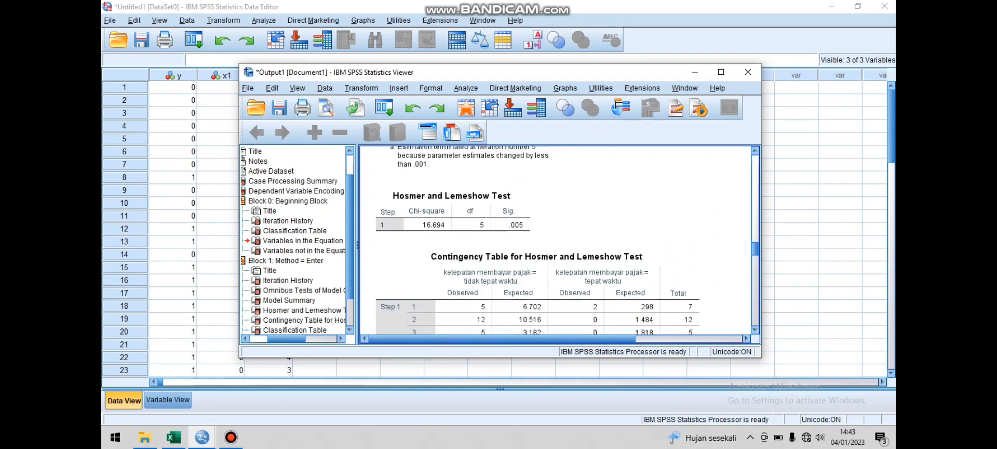
pyautogui.scroll(6, 556, 238)
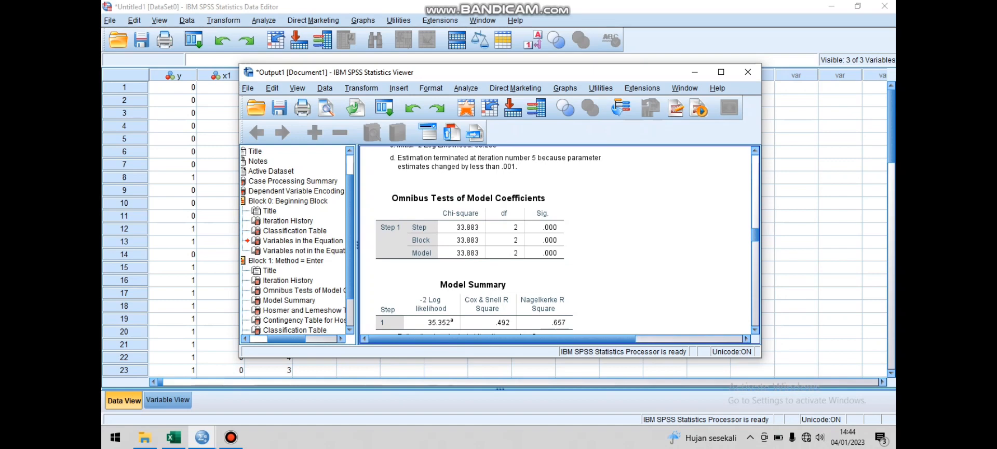
pyautogui.scroll(-3, 556, 239)
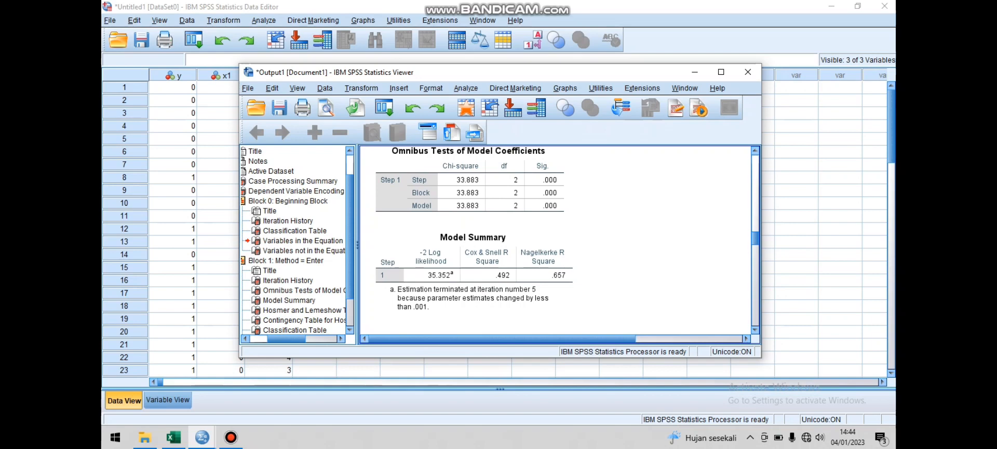
pyautogui.scroll(-5, 556, 239)
pyautogui.scroll(3, 556, 239)
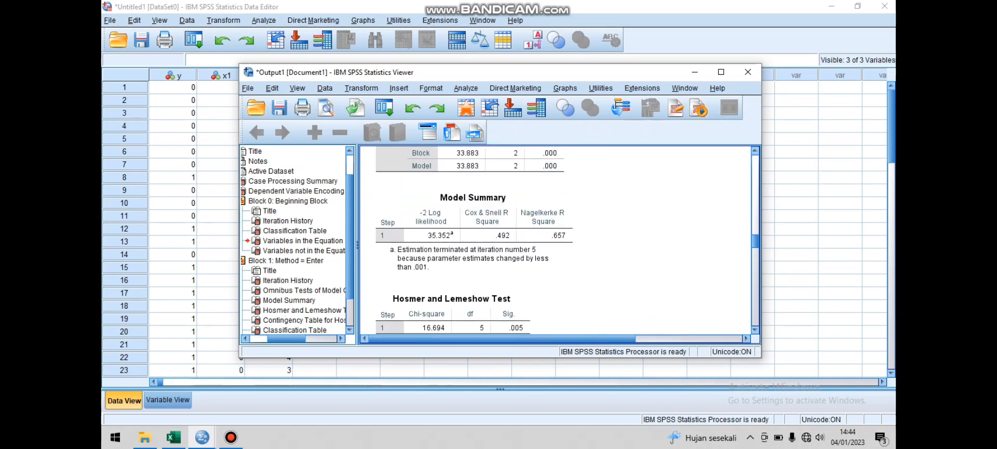